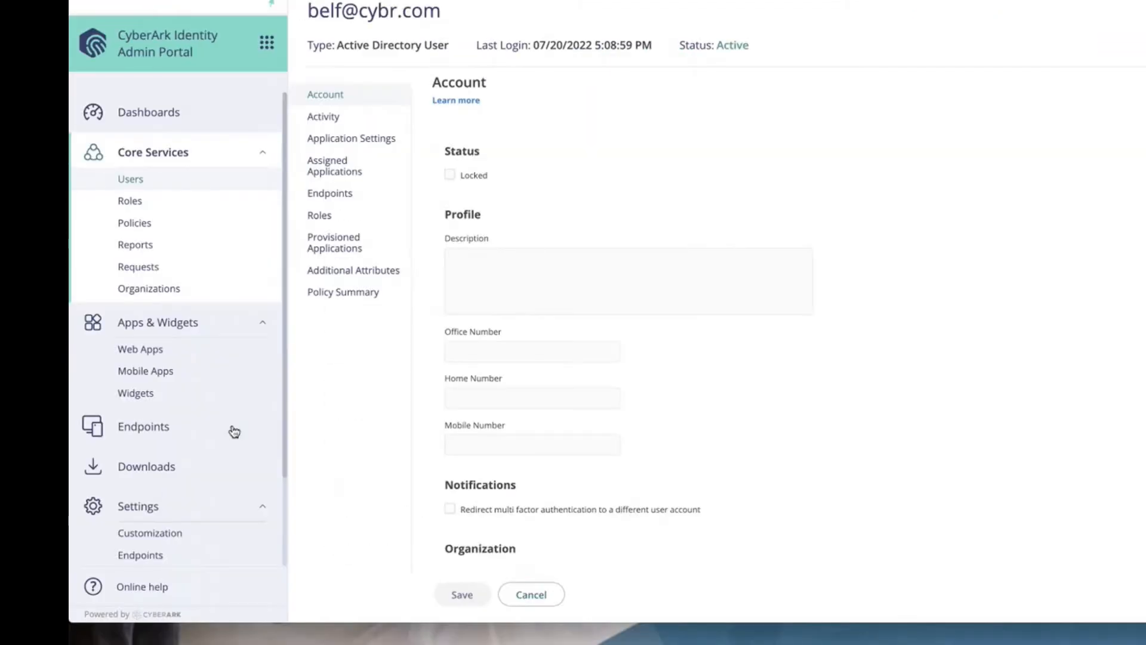
Step: In Security Settings, add otherMobile as a Mobile Phone attribute for MFA and save
scroll(214, 435, down, 1)
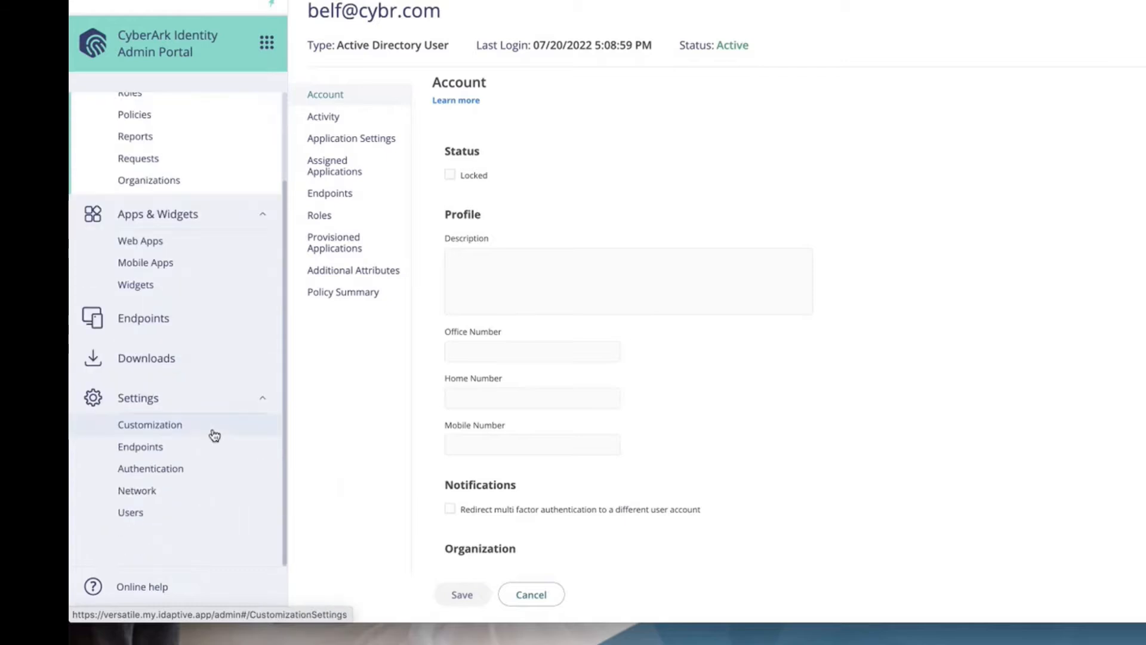
click(165, 480)
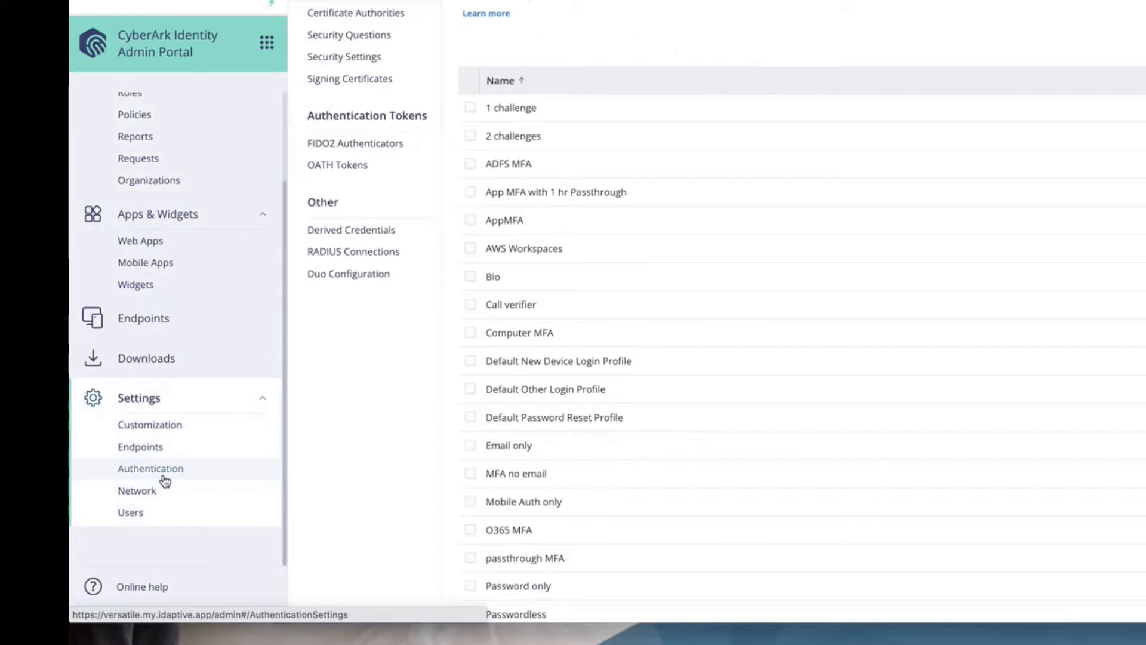
click(368, 60)
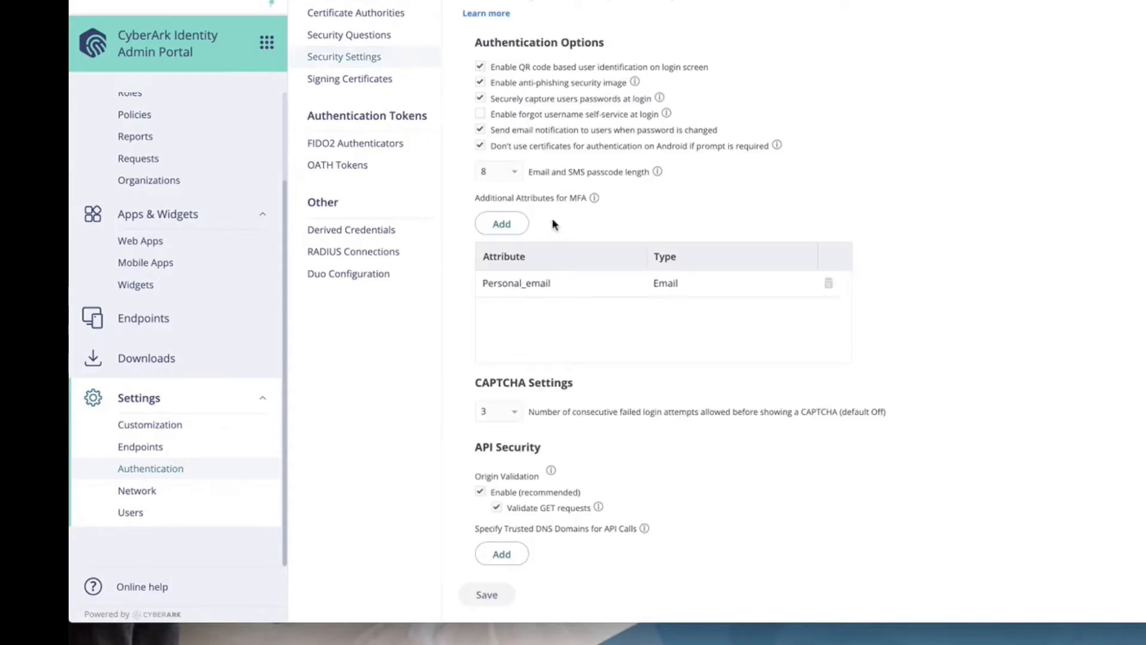
click(502, 225)
click(570, 226)
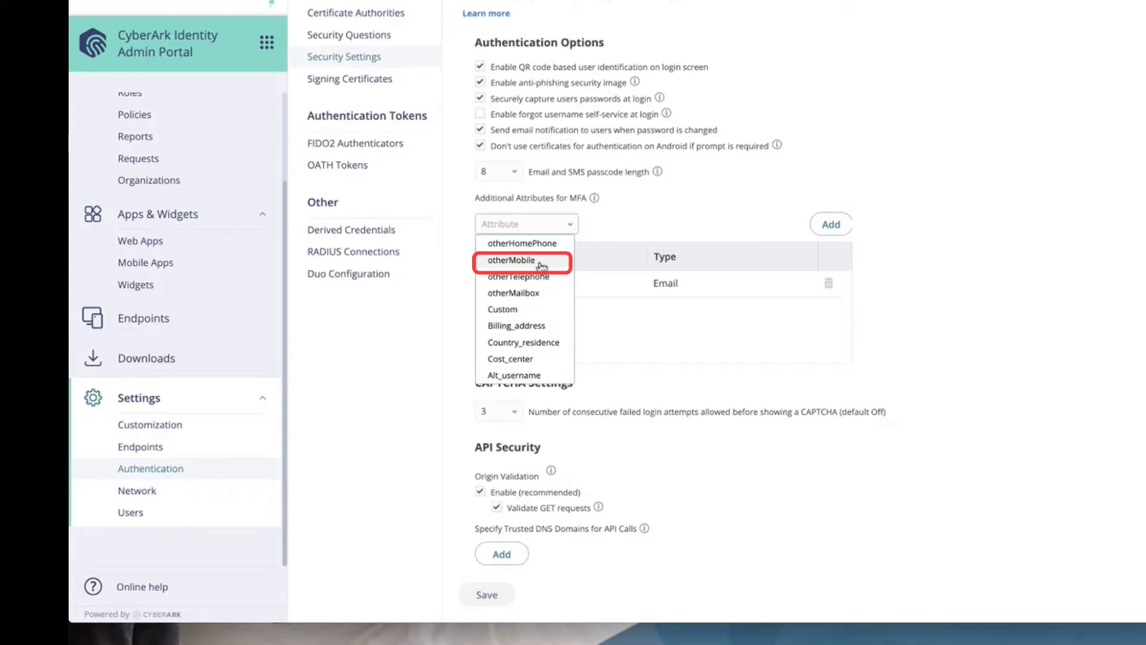
click(529, 261)
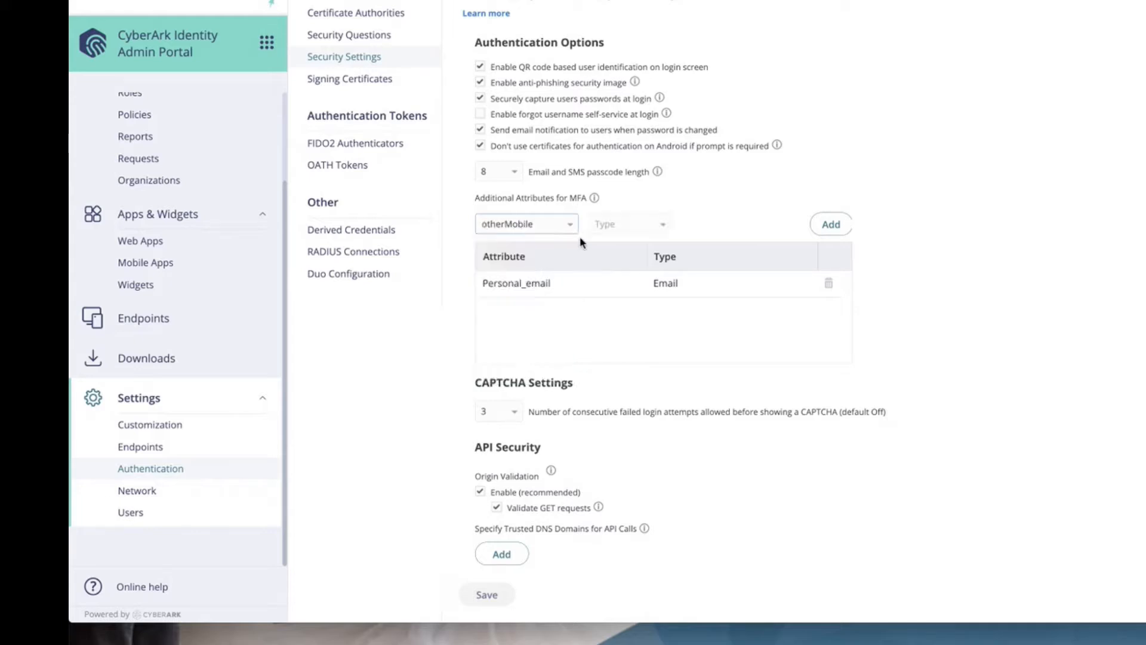
click(618, 230)
click(640, 245)
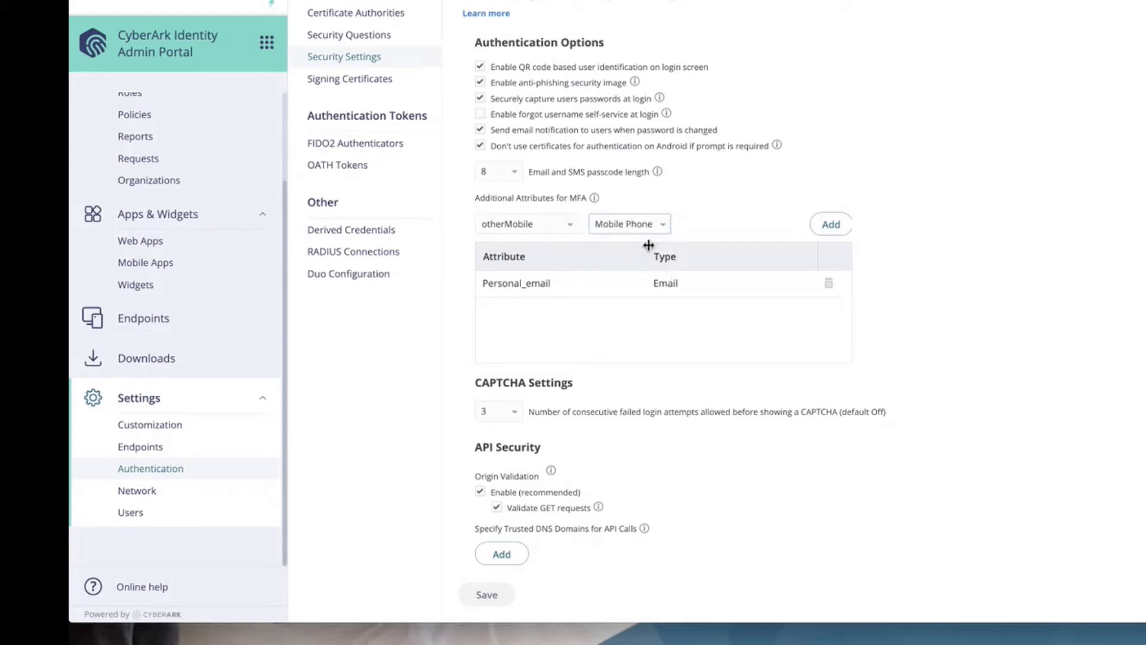
click(830, 225)
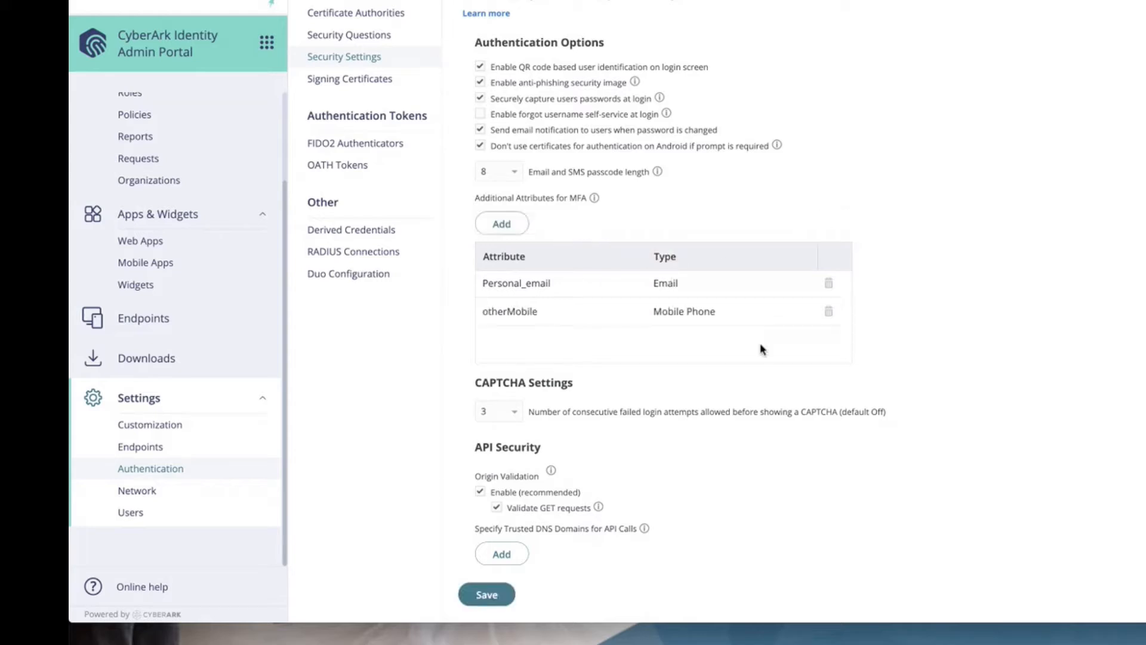
click(494, 595)
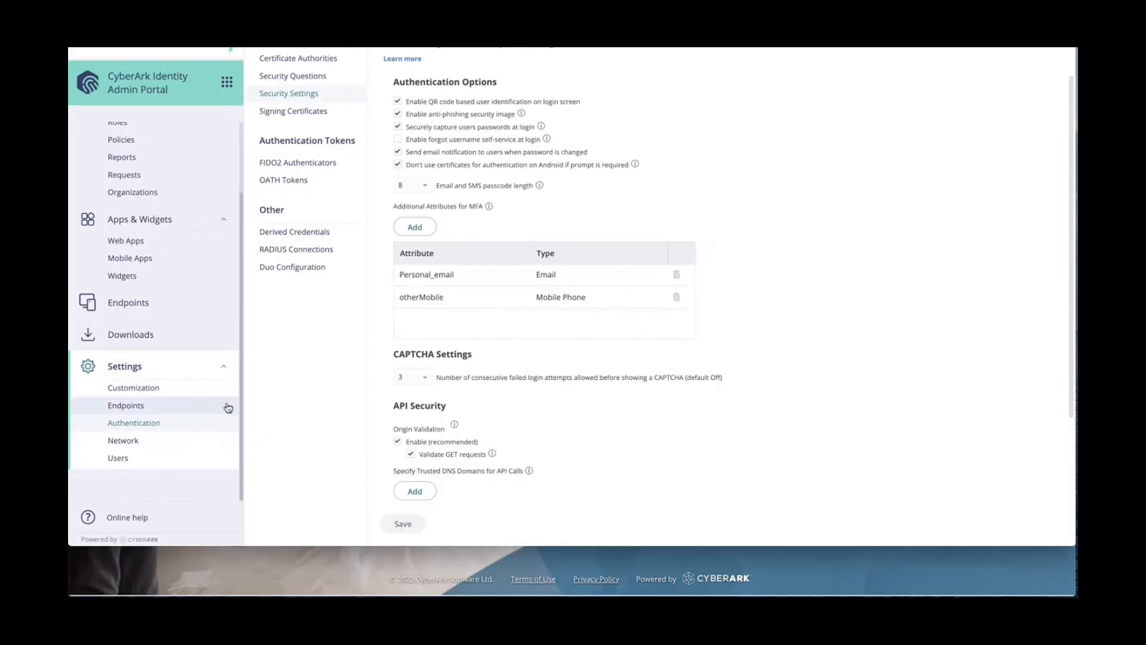
Step: In Default Policy's User Account Settings, set the mobile-number login prompt to Yes, using attribute otherMobile, and save
click(192, 147)
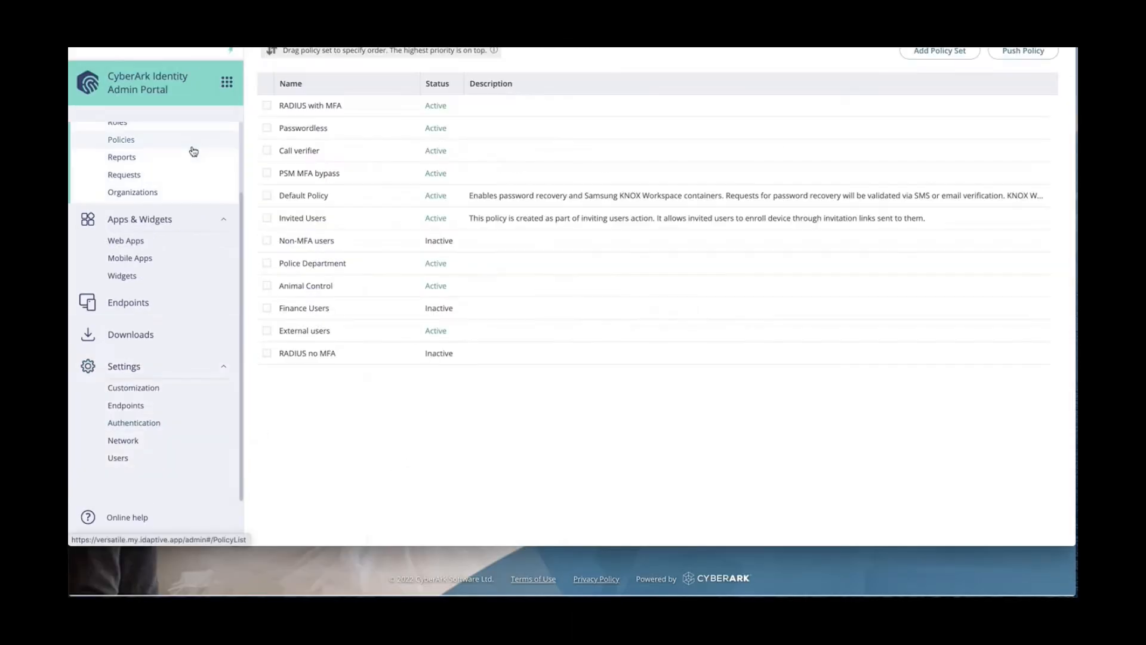
click(338, 199)
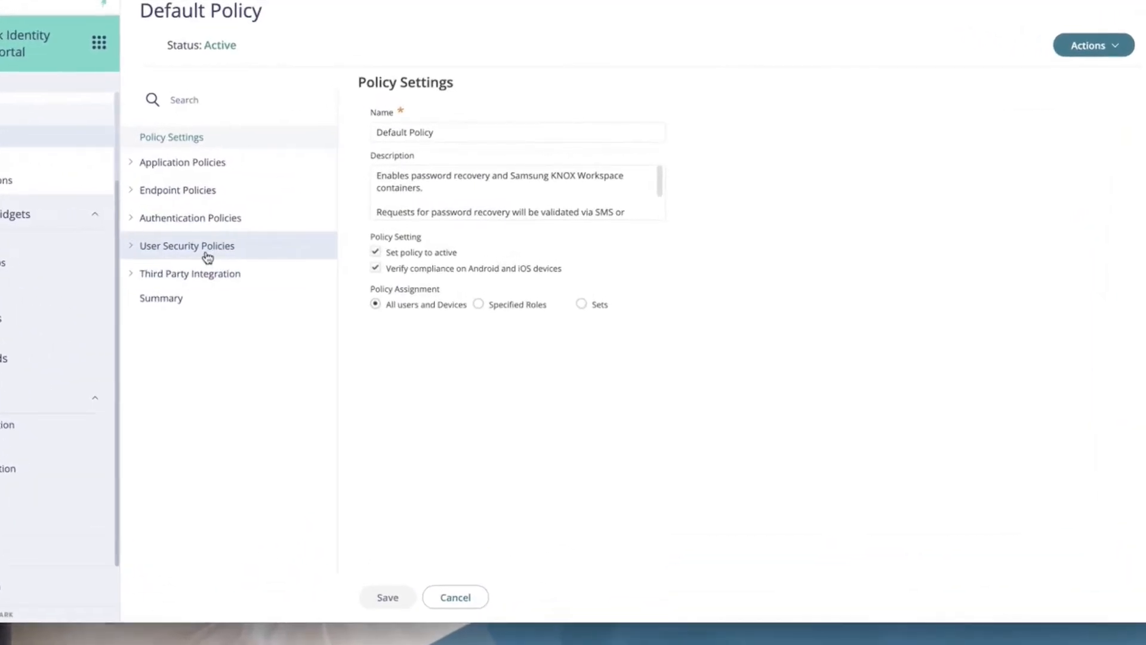
click(208, 257)
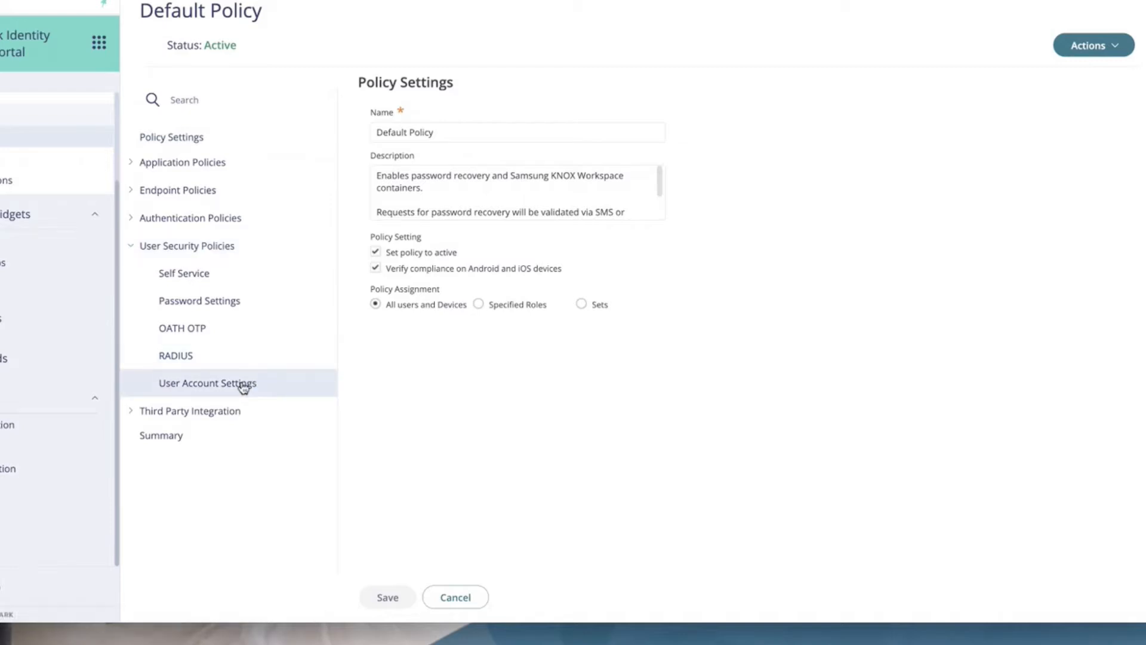
click(243, 386)
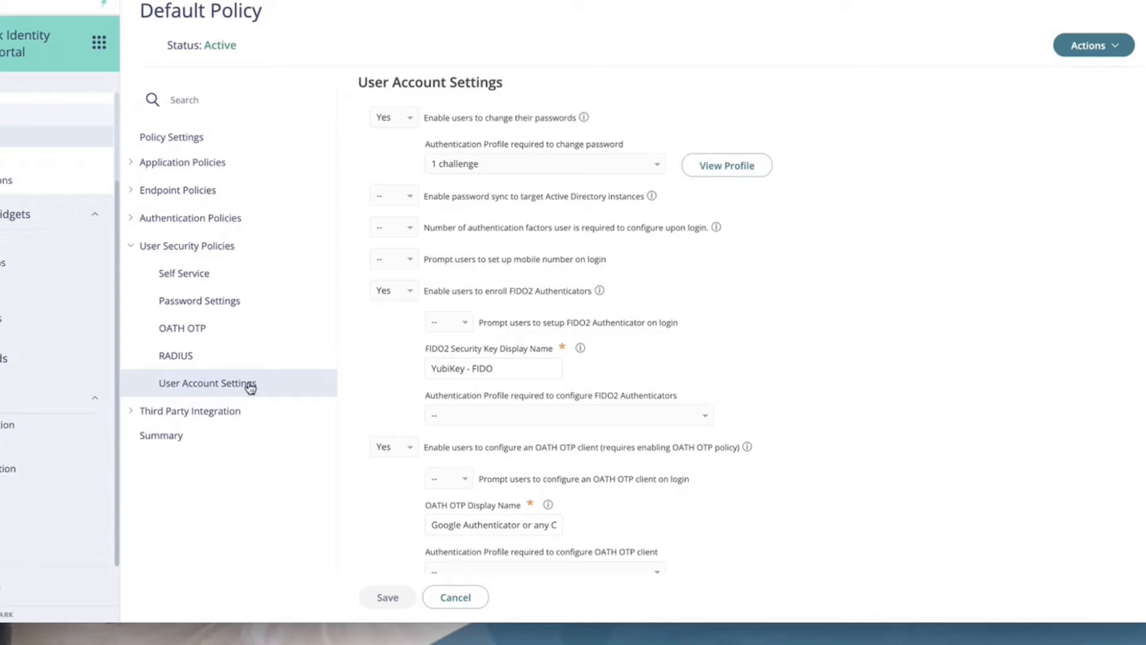
click(400, 259)
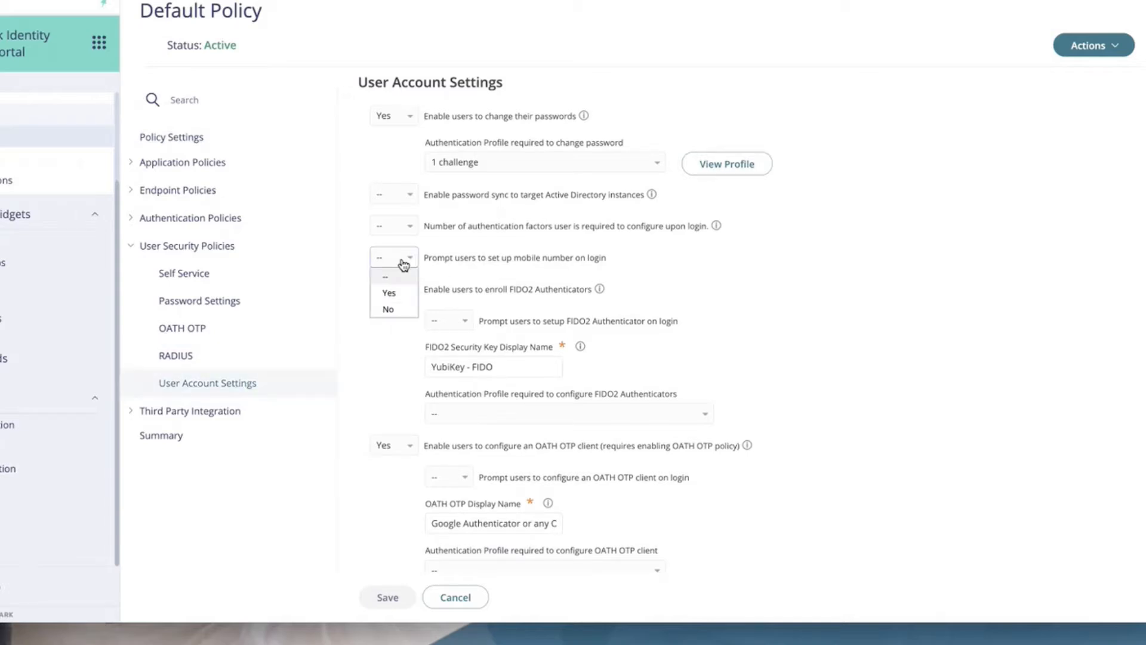
click(390, 294)
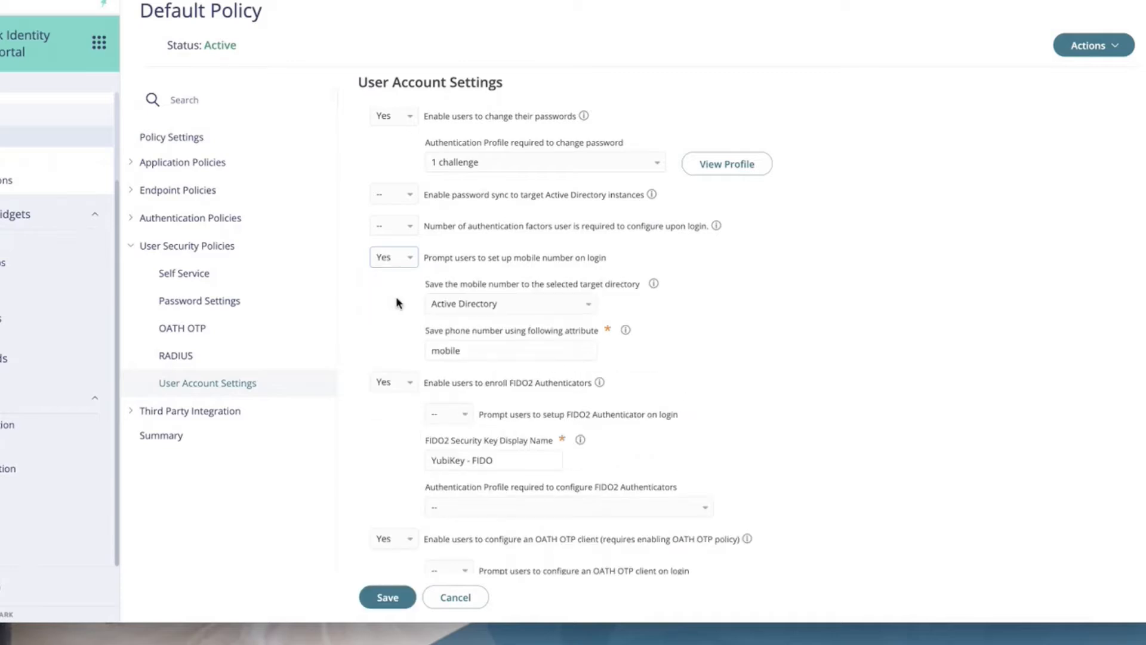
double_click(475, 351)
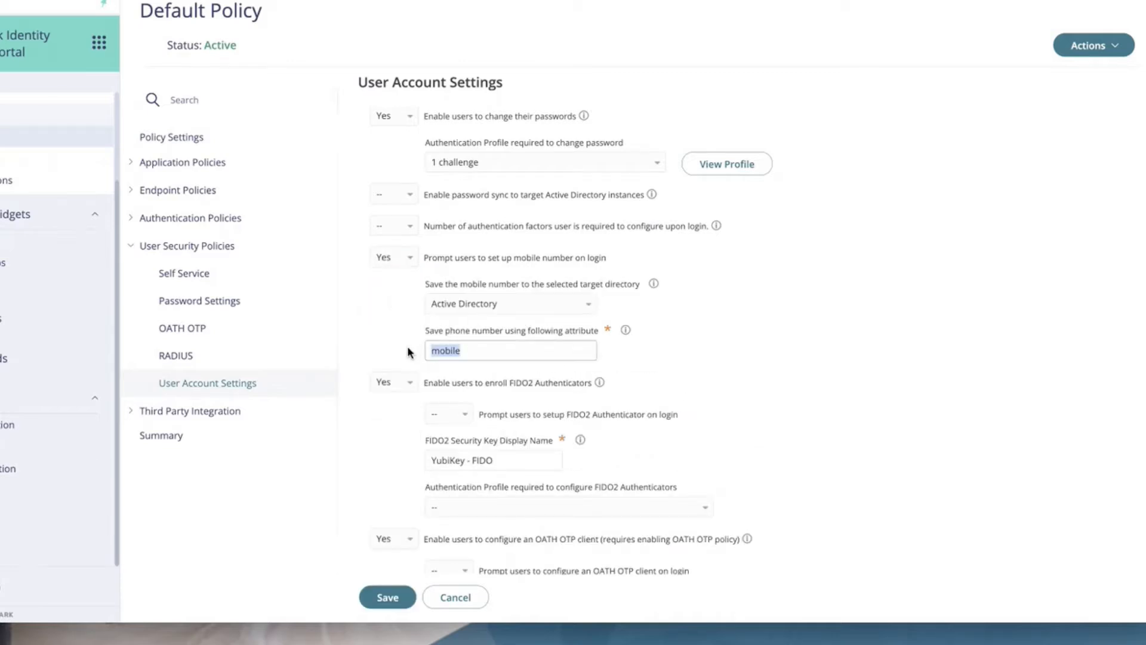
click(515, 355)
drag(514, 355, 400, 345)
text(otherMobile)
click(385, 598)
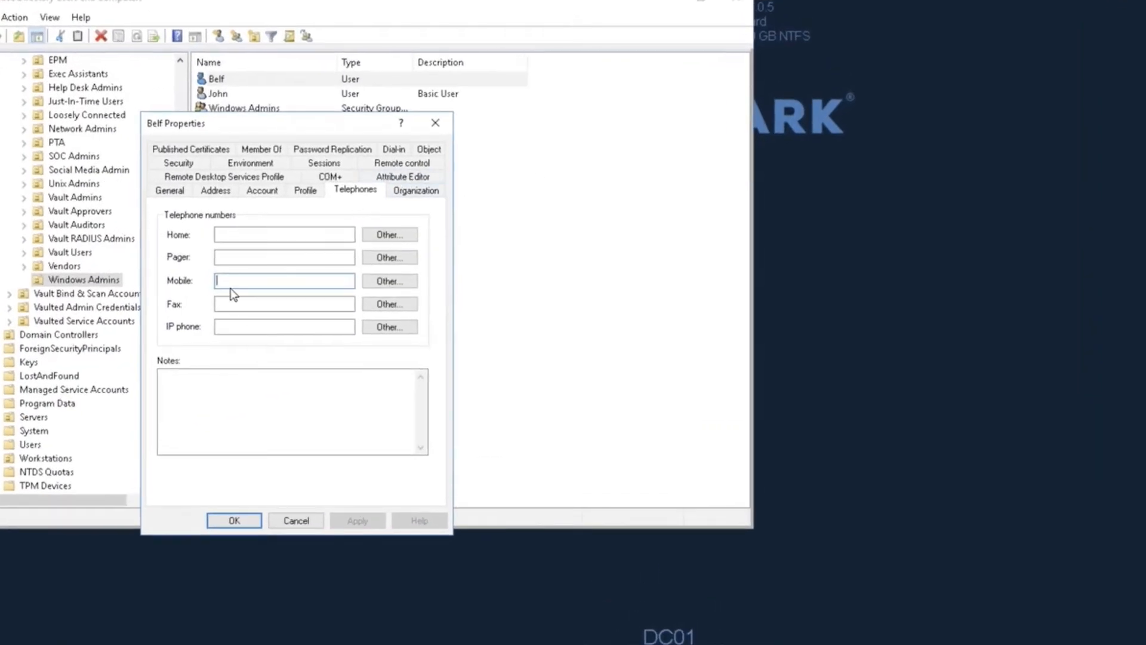
Step: In the user's Attribute Editor, locate otherMobile and confirm it is still not set
click(172, 191)
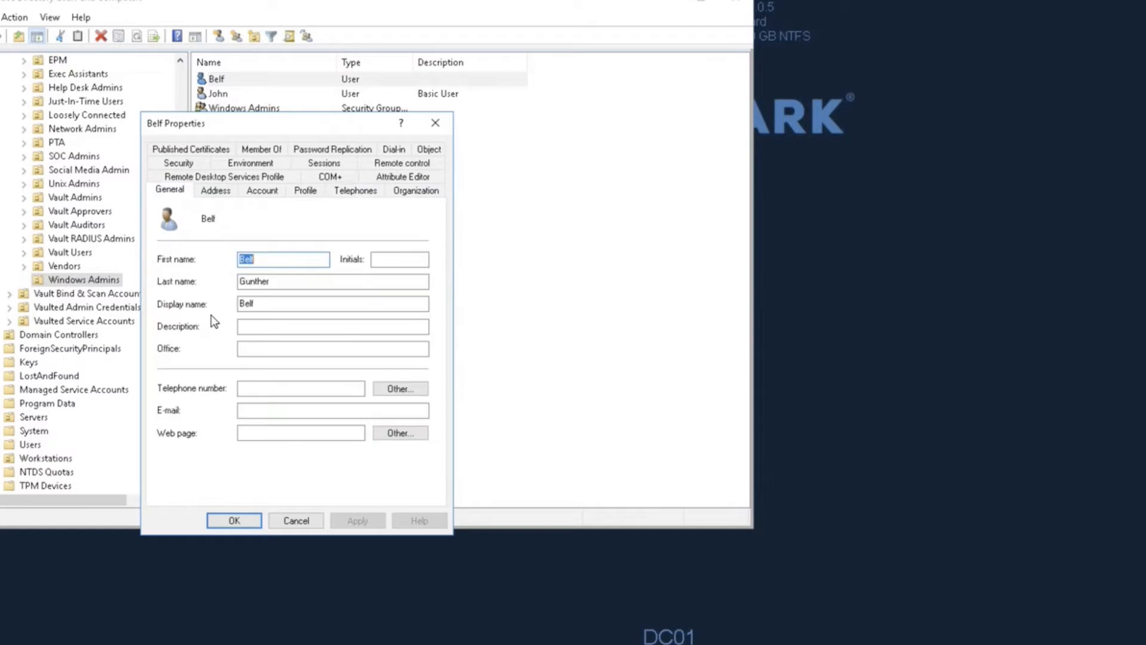
click(408, 180)
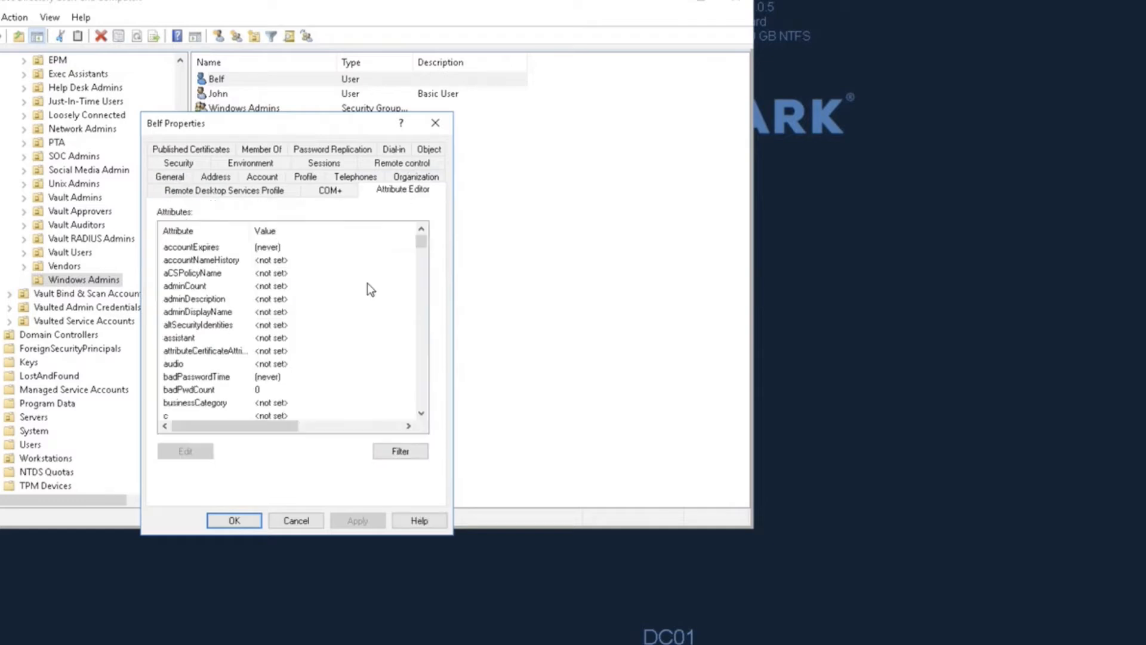
drag(423, 242, 411, 359)
click(205, 247)
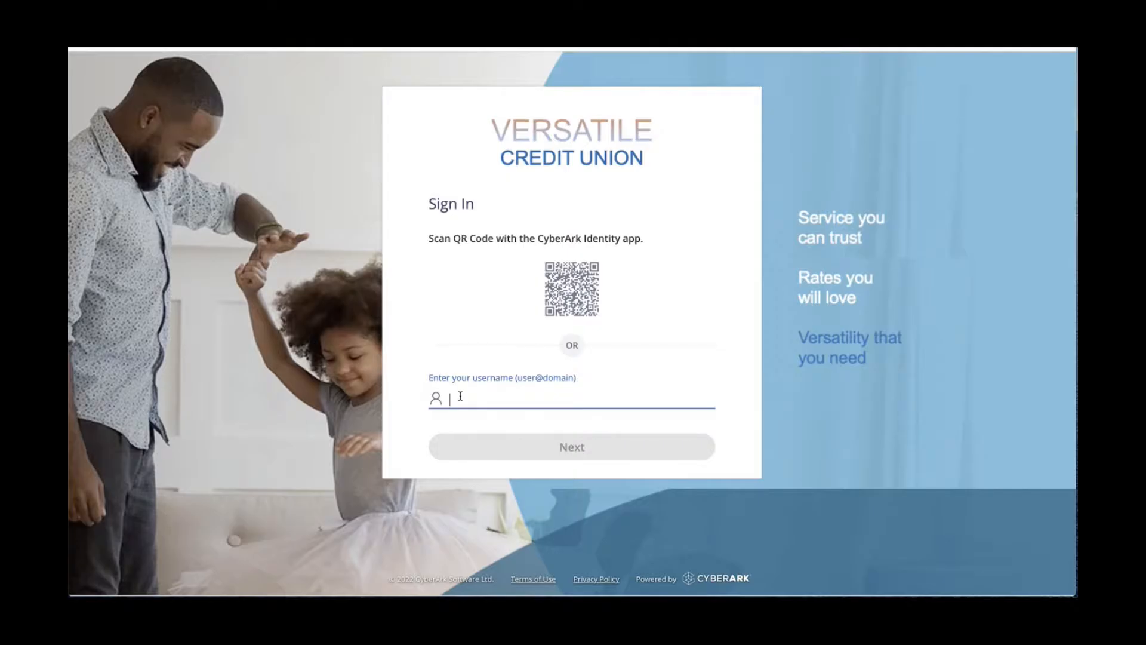
Step: Sign in to CyberArk Identity with the test user's username and password
text(belf)
key(Return)
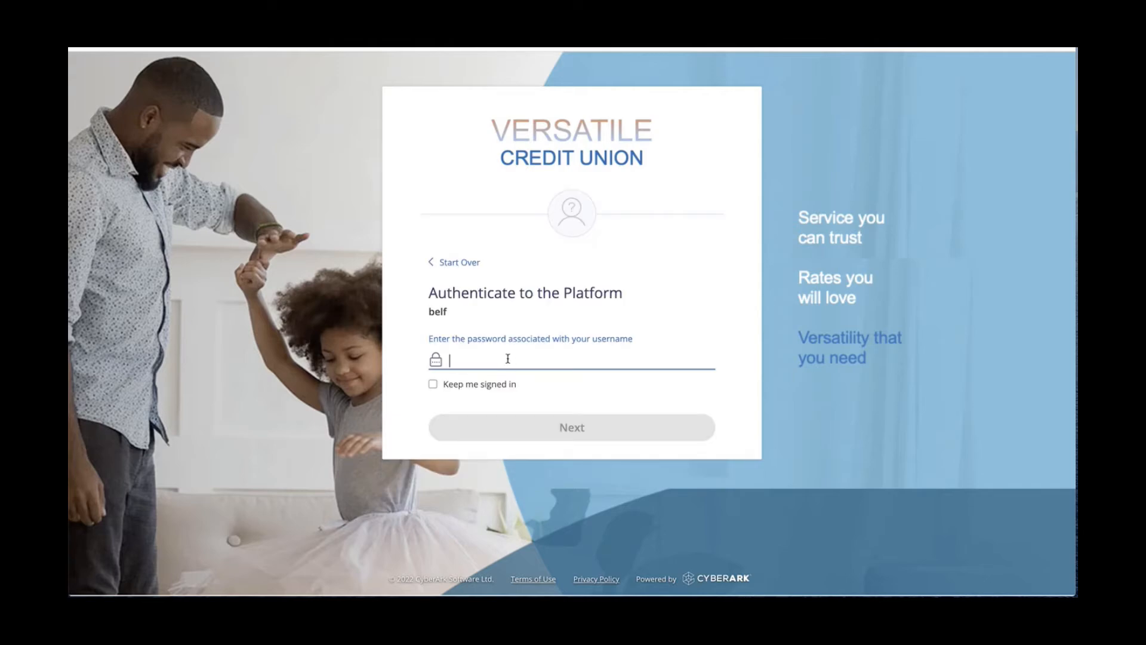
text(********)
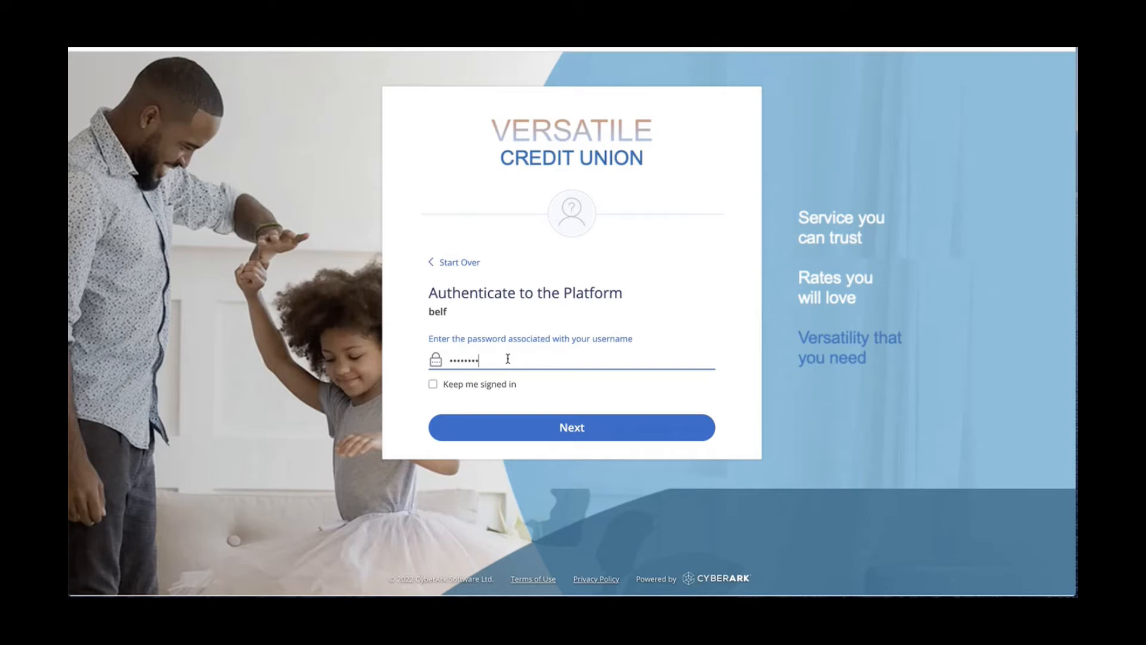
key(Return)
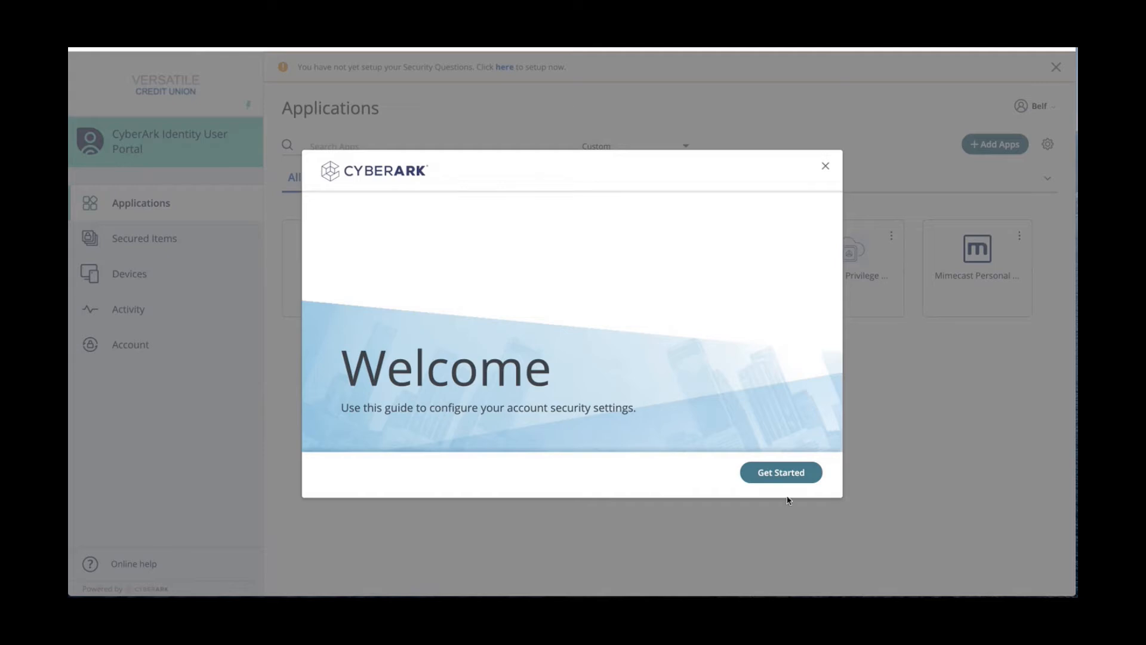
Step: Start the security setup guide and save the user's mobile number
click(781, 480)
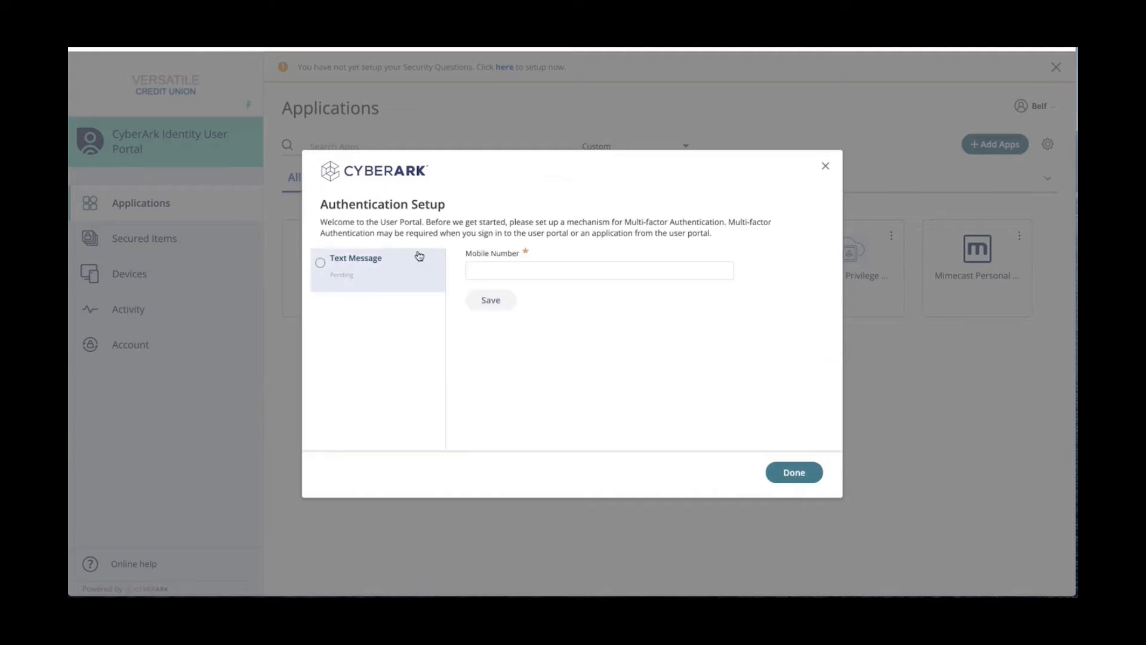
click(525, 273)
text(4)
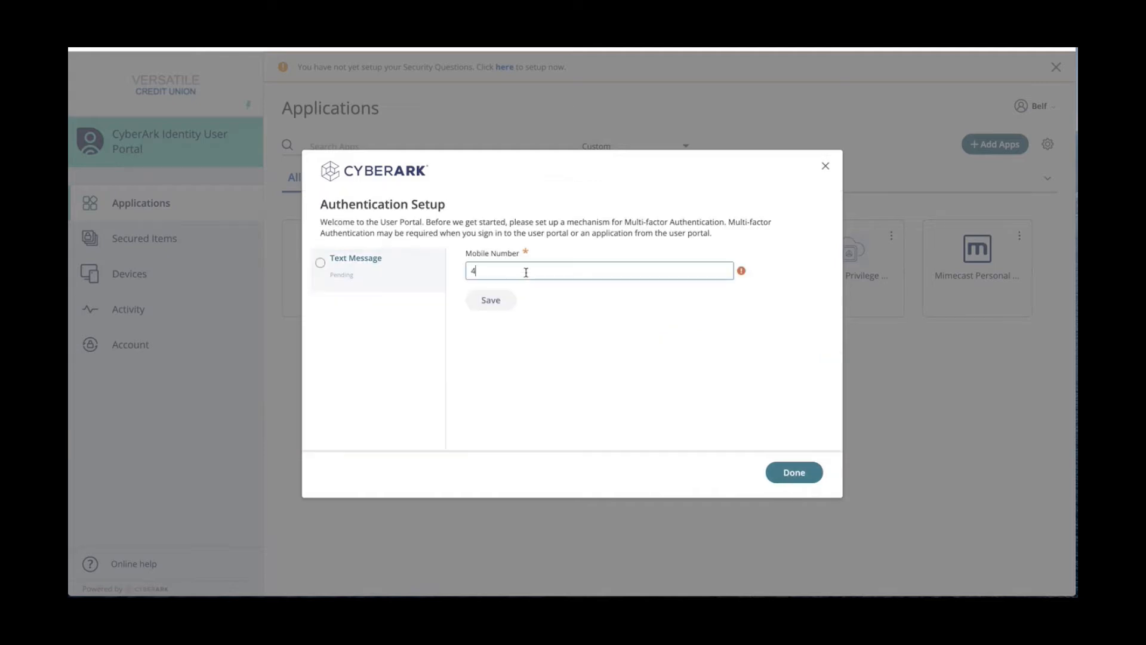
text(085551212)
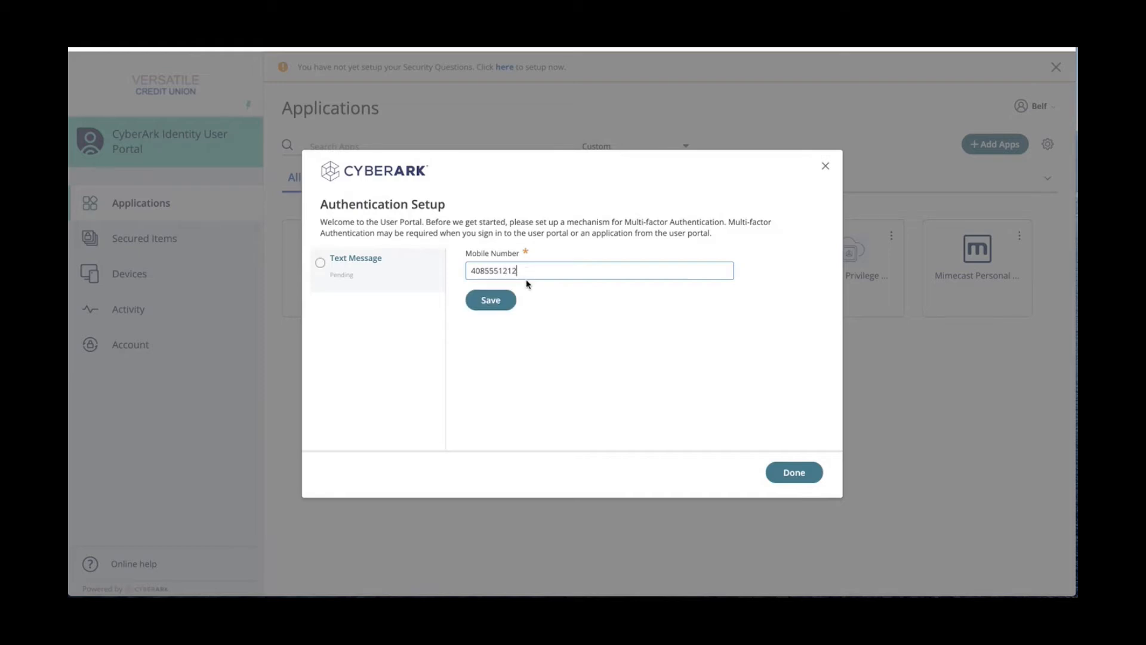
click(484, 300)
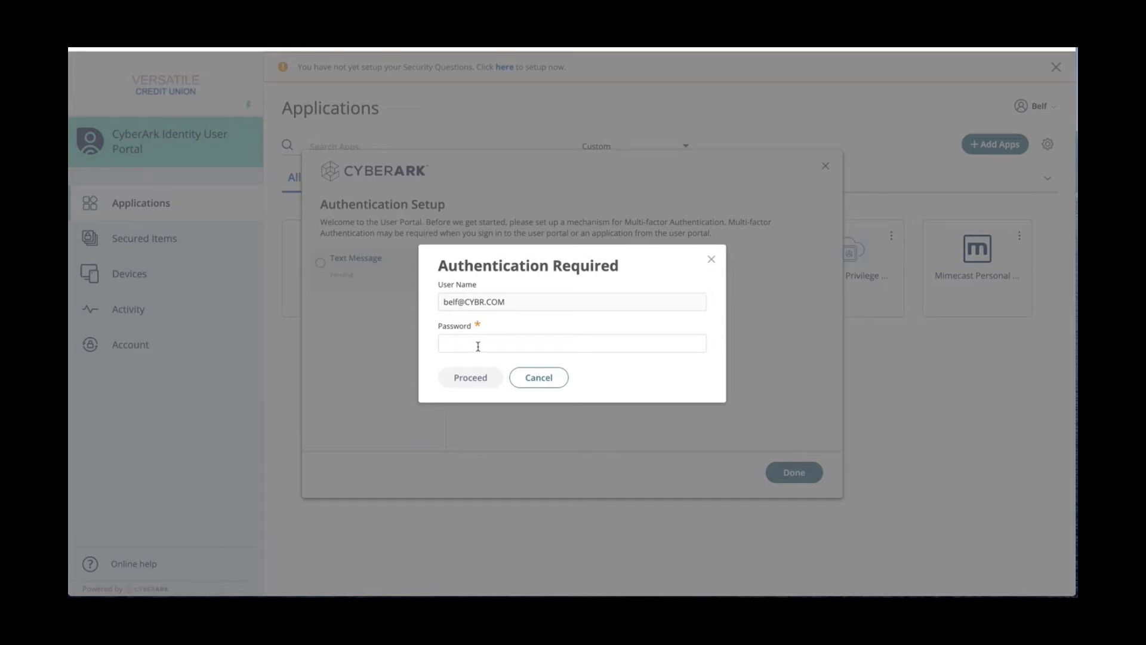
Step: Re-authenticate with the password to finish Text Message setup, then reopen the user's AD properties
click(479, 346)
text(••••••••)
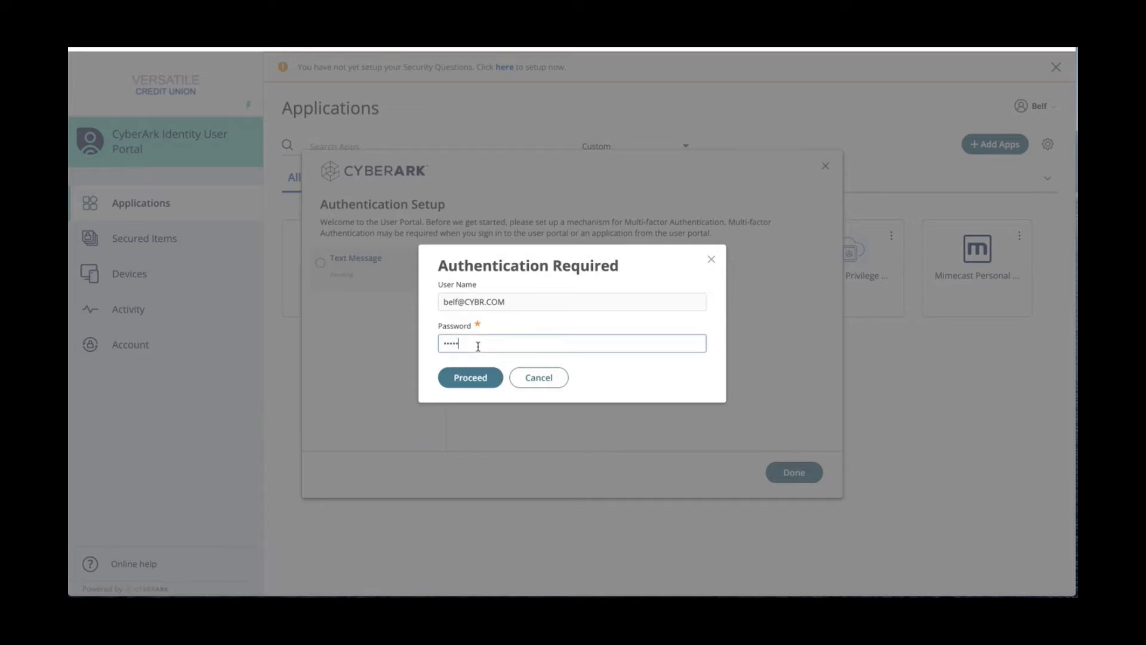
click(482, 381)
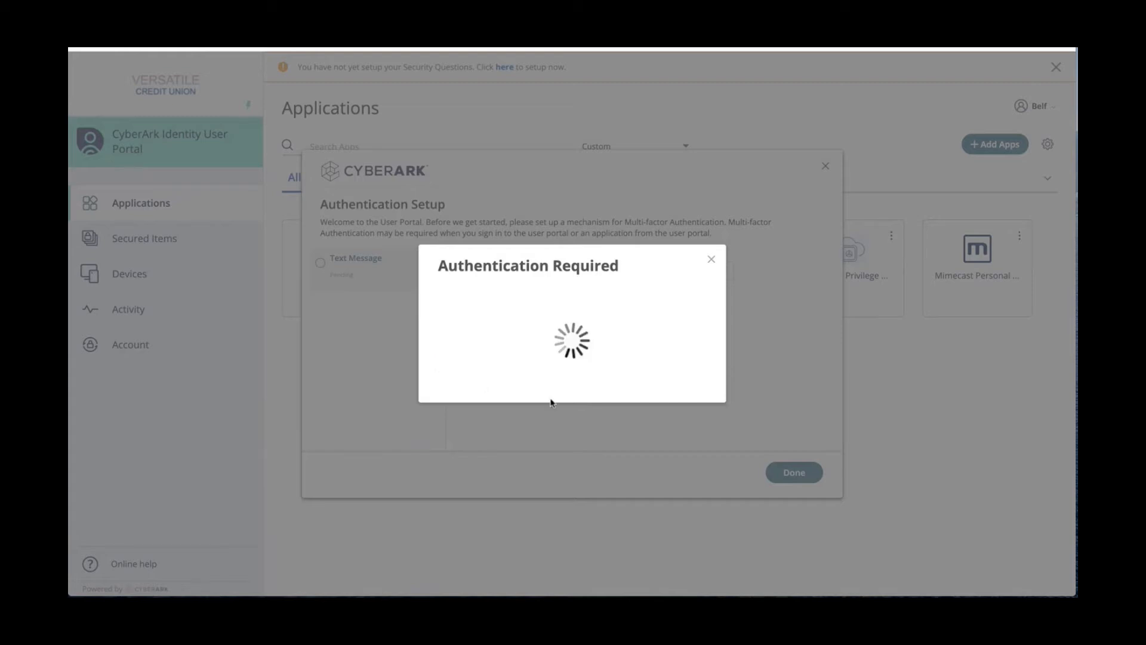
click(798, 475)
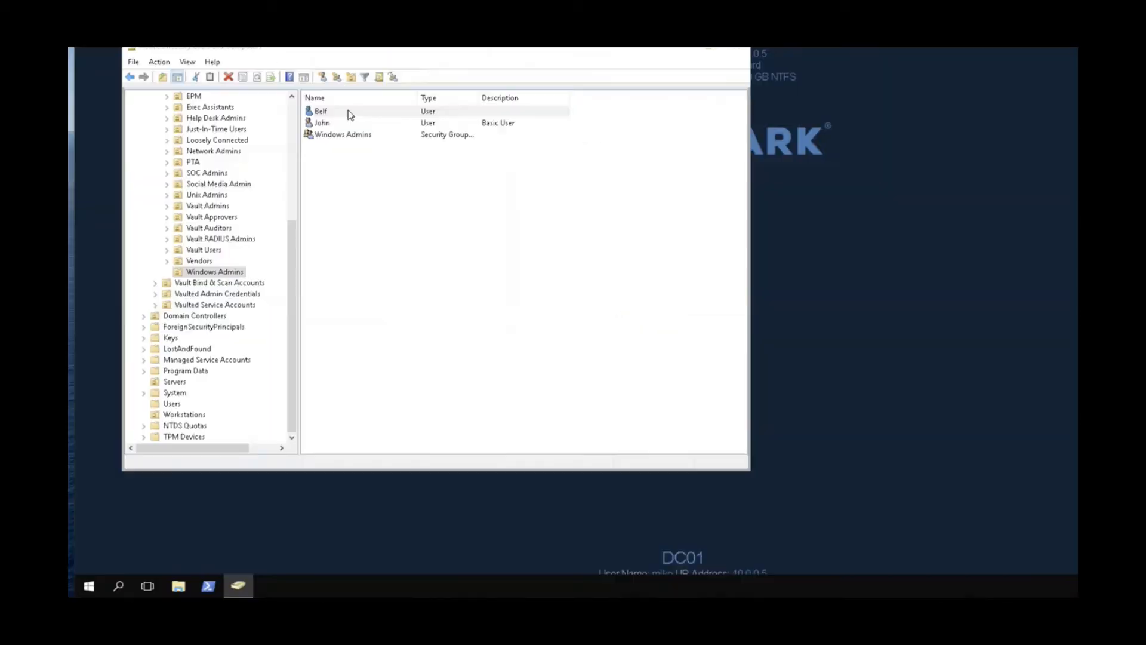
double_click(350, 113)
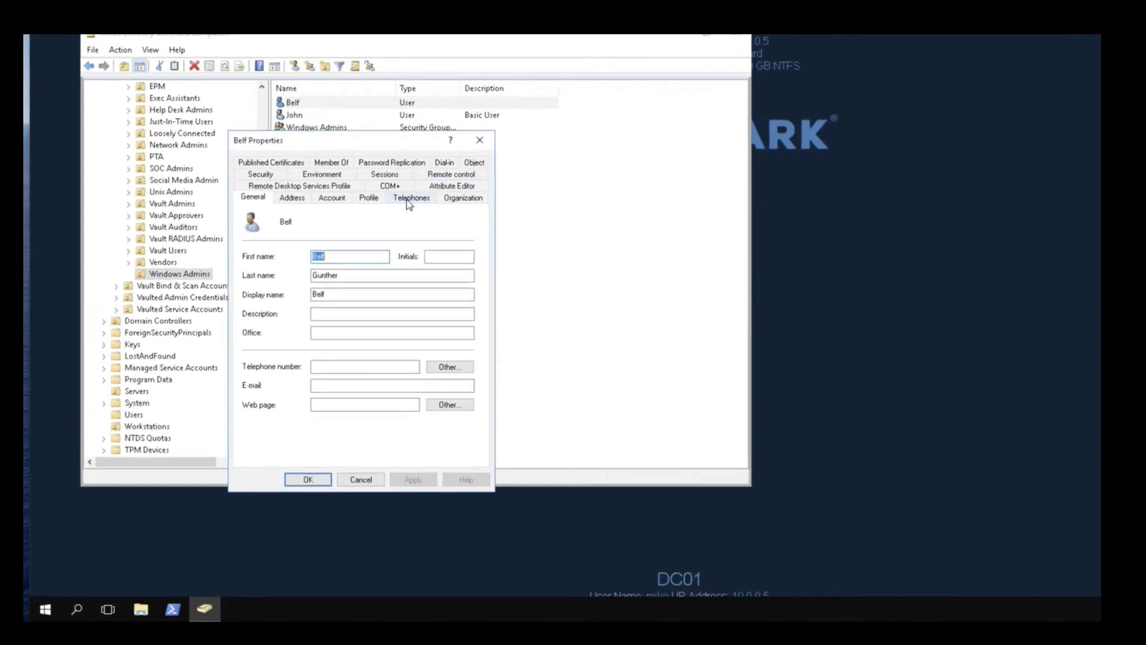
Step: Check the Telephones tab, then find otherMobile in the Attribute Editor holding the registered number
click(408, 200)
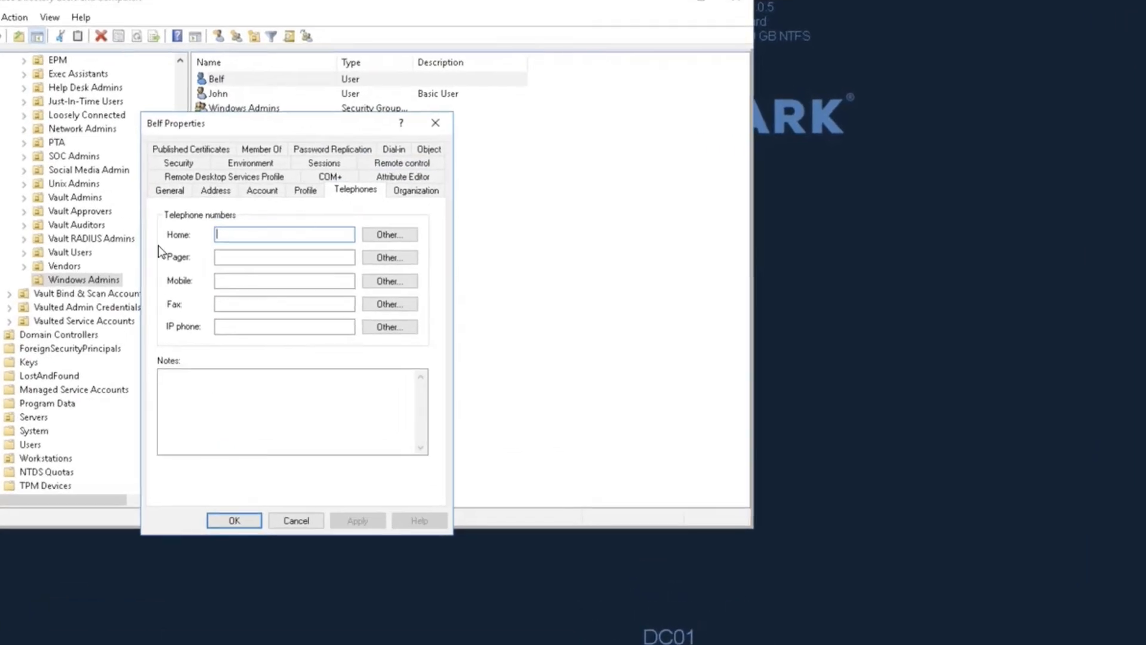
click(296, 235)
click(400, 178)
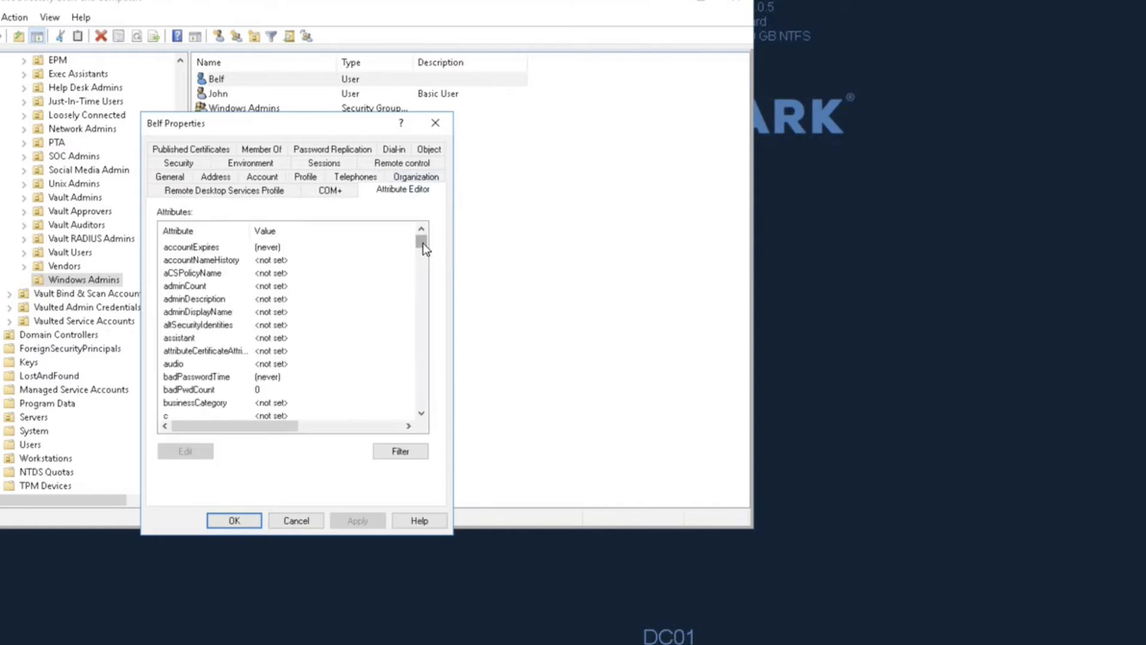
drag(423, 243, 413, 357)
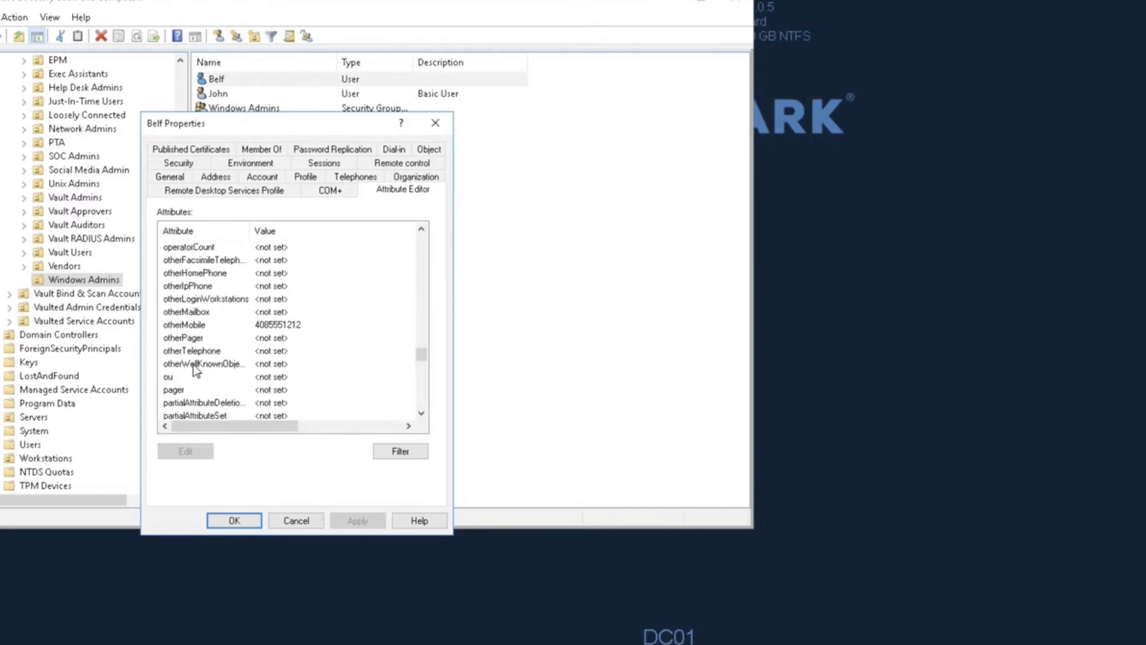
click(196, 324)
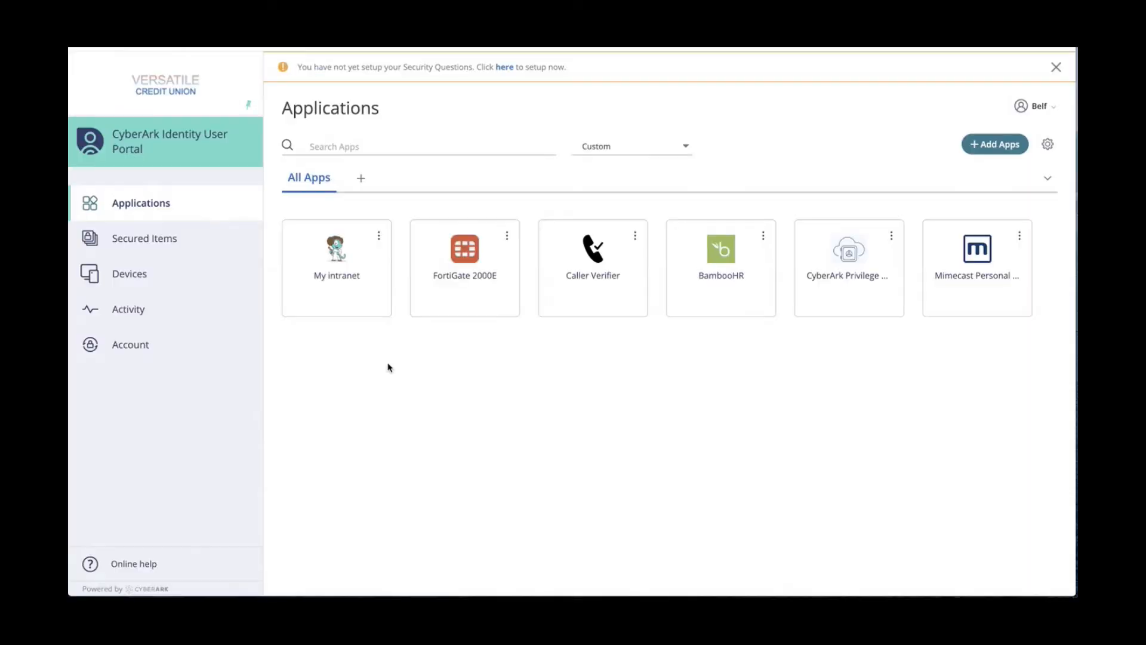
Step: Leave the User Portal's Applications page to head back to the Admin Portal
click(583, 263)
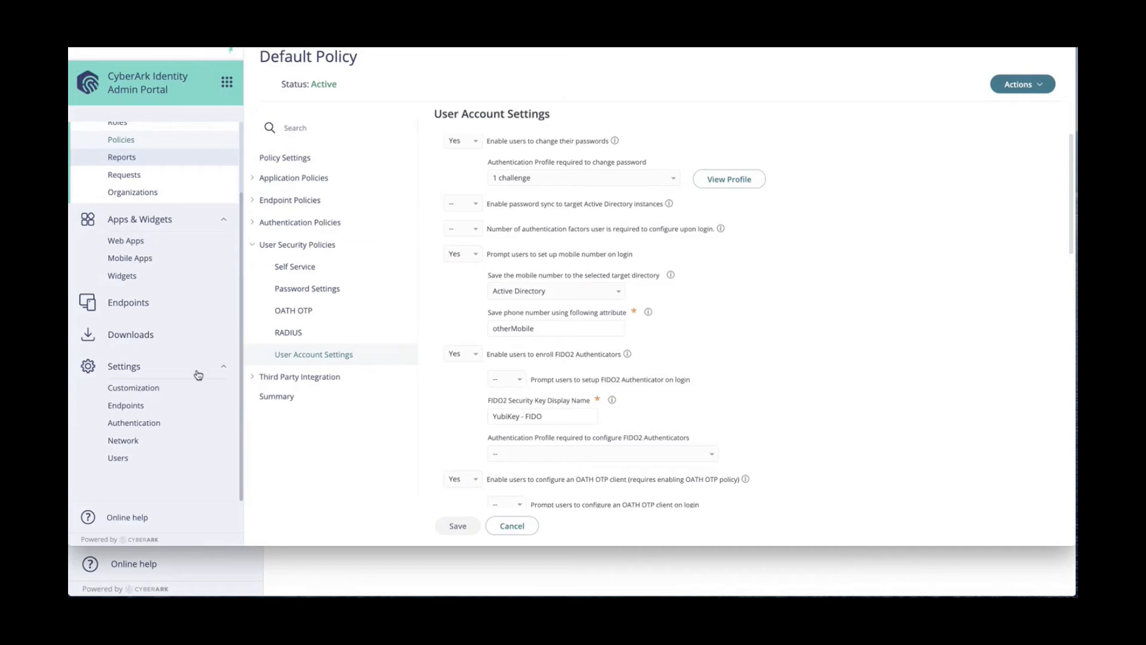
Step: Create a user-editable Text attribute named Alt_SMS under Customization > Additional Attributes
click(159, 396)
click(316, 181)
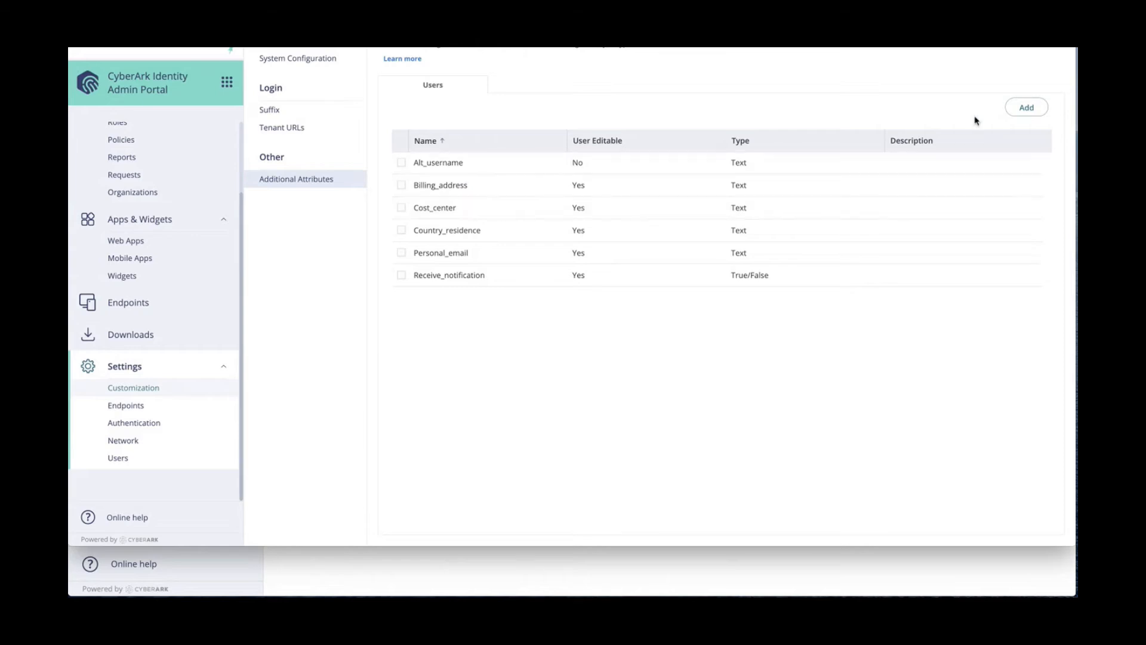
click(1025, 109)
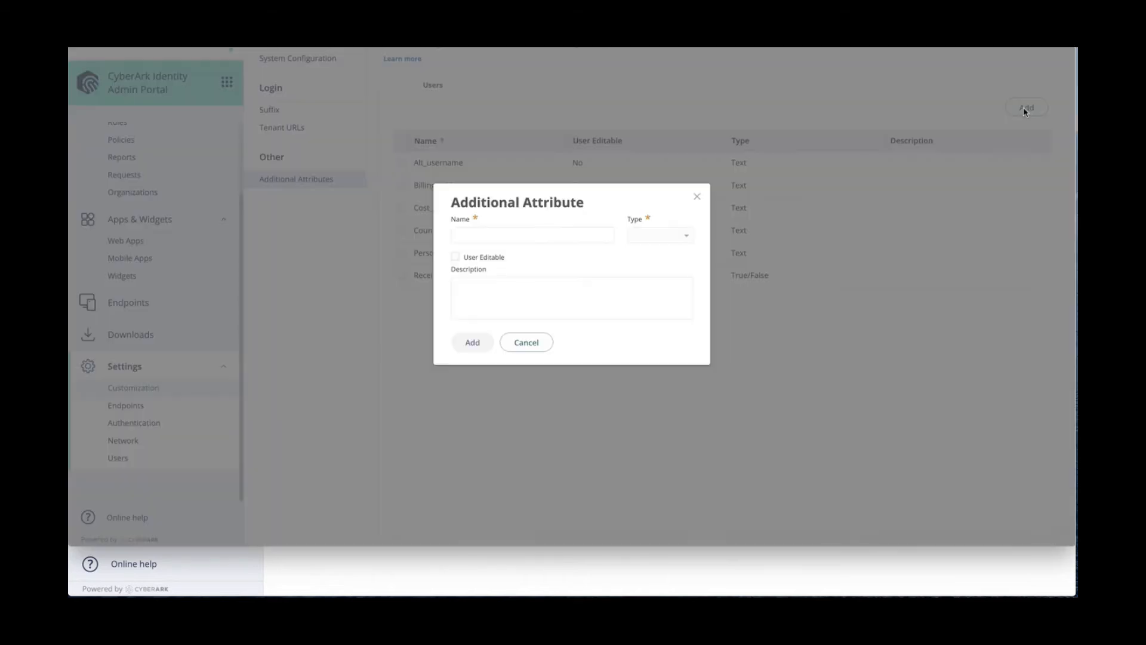
click(507, 237)
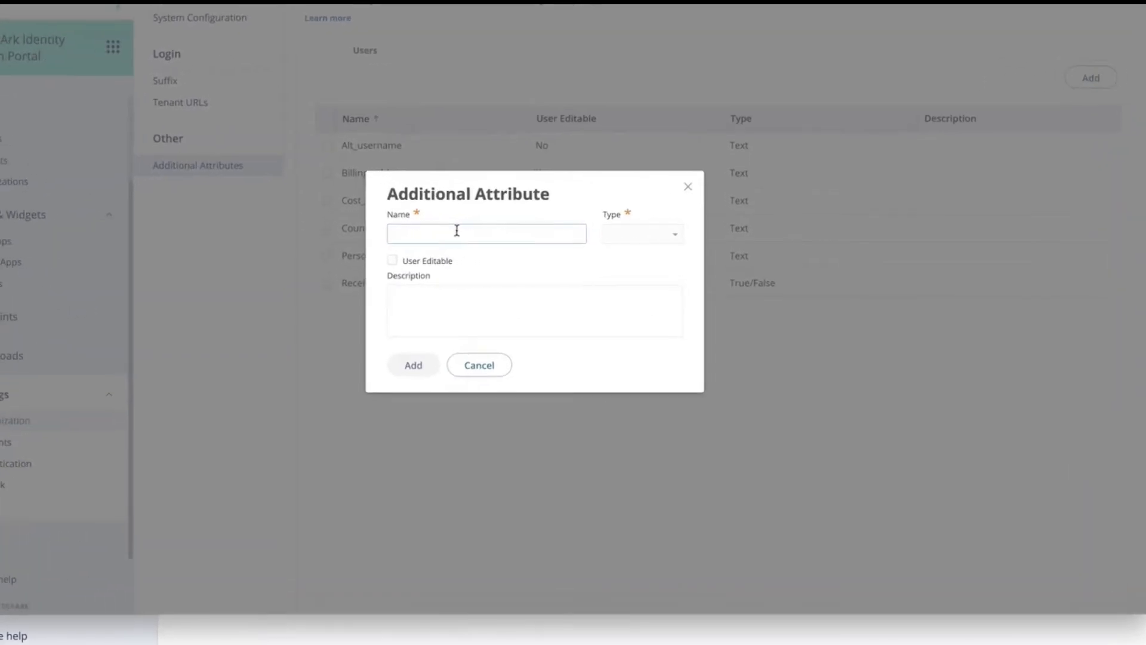
text(Alt)
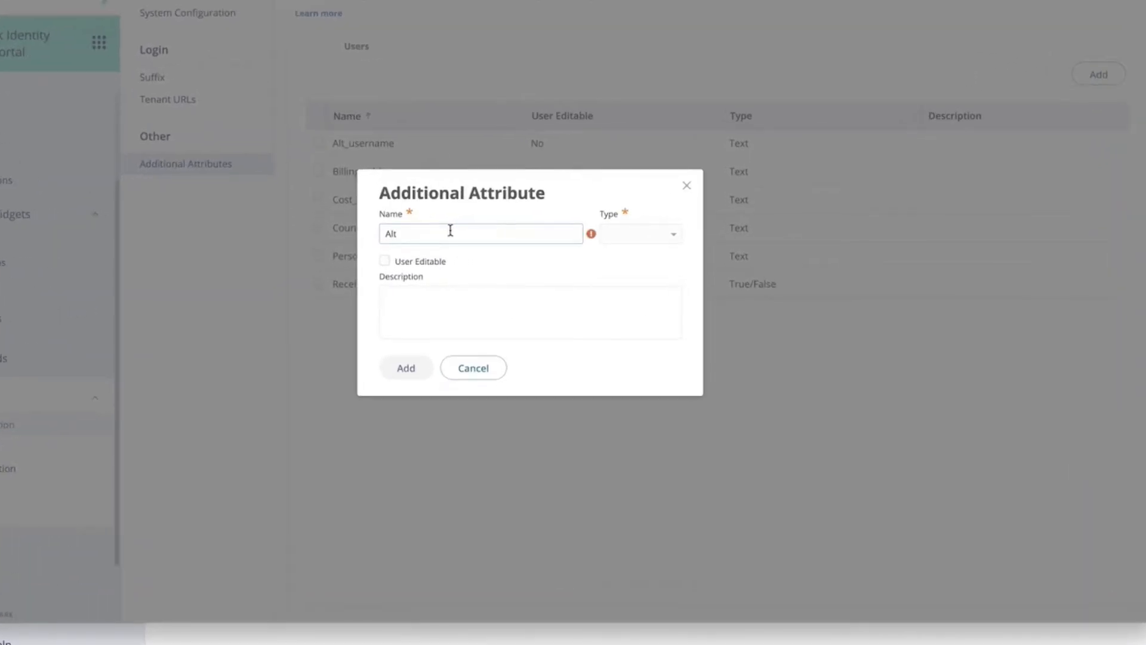
text(_SMS)
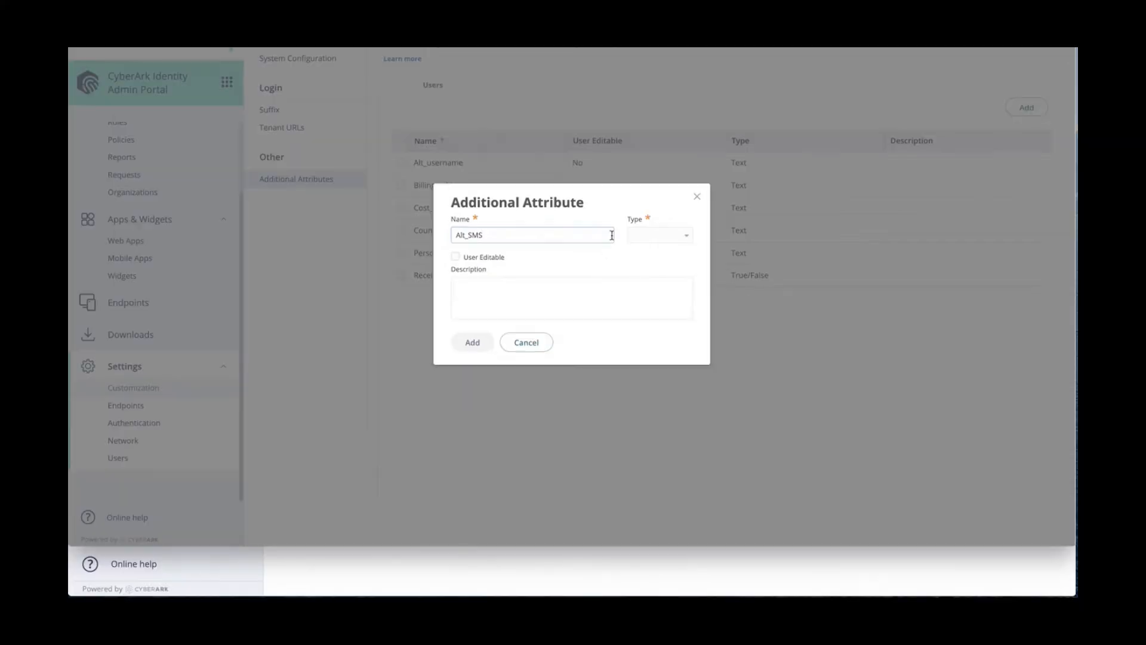
click(651, 241)
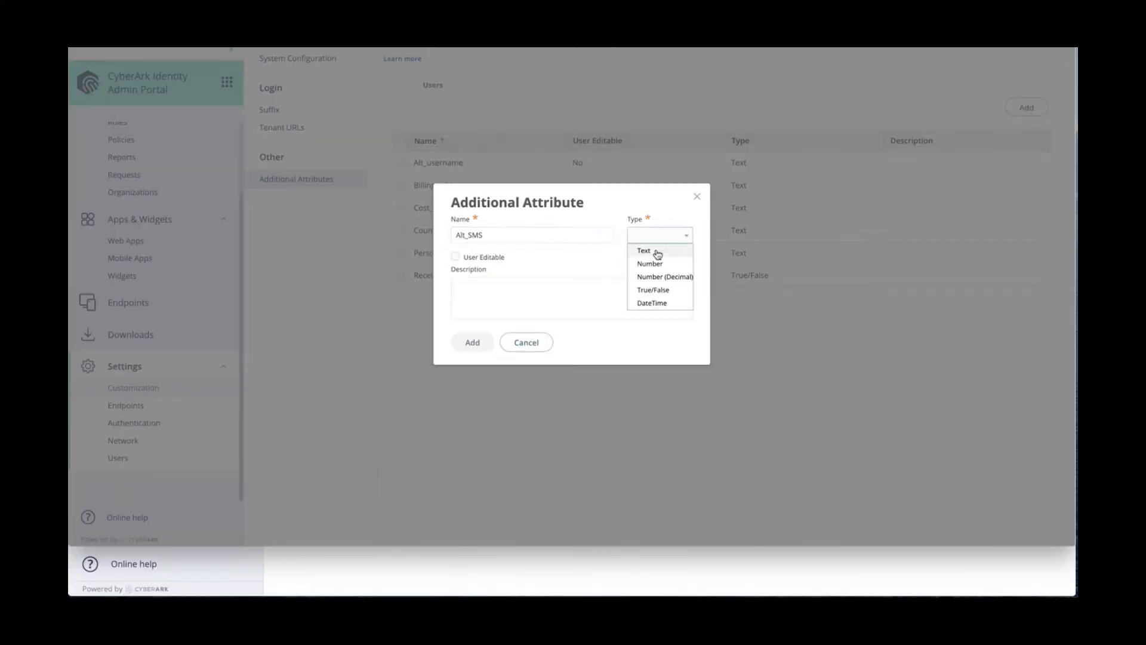
click(658, 254)
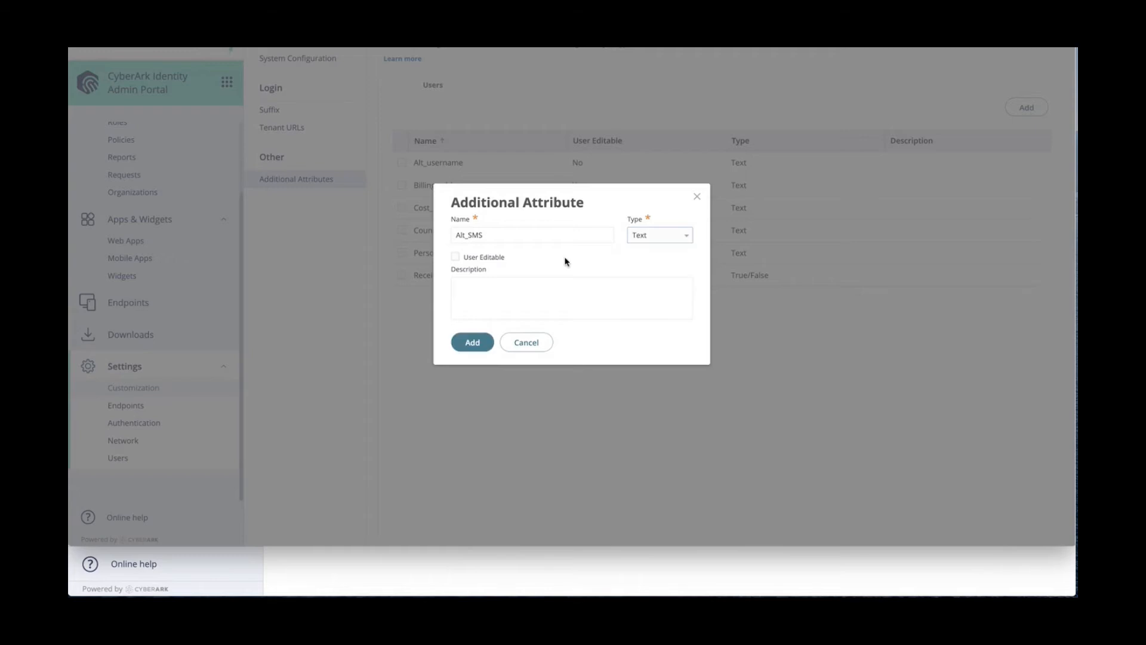
click(457, 258)
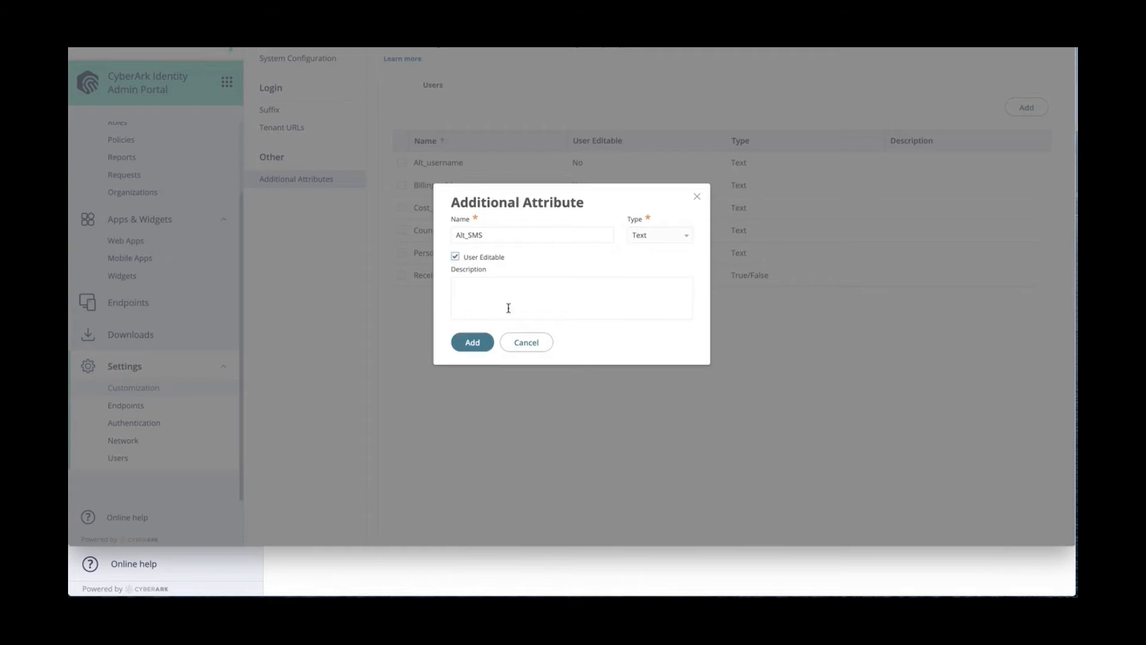
click(473, 342)
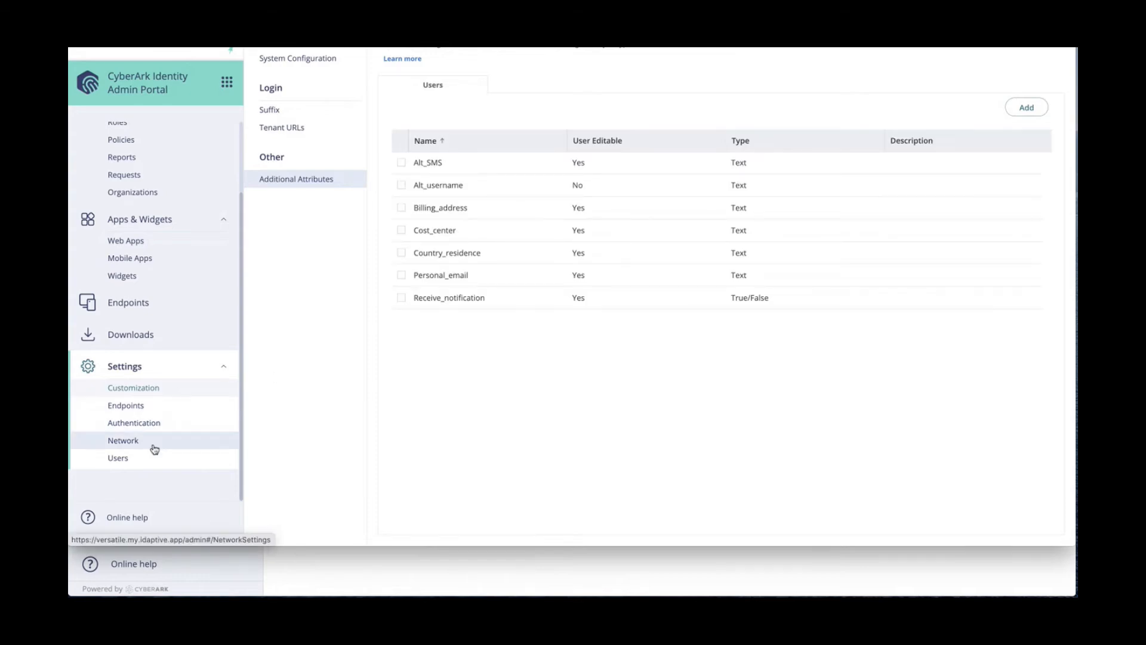
click(154, 424)
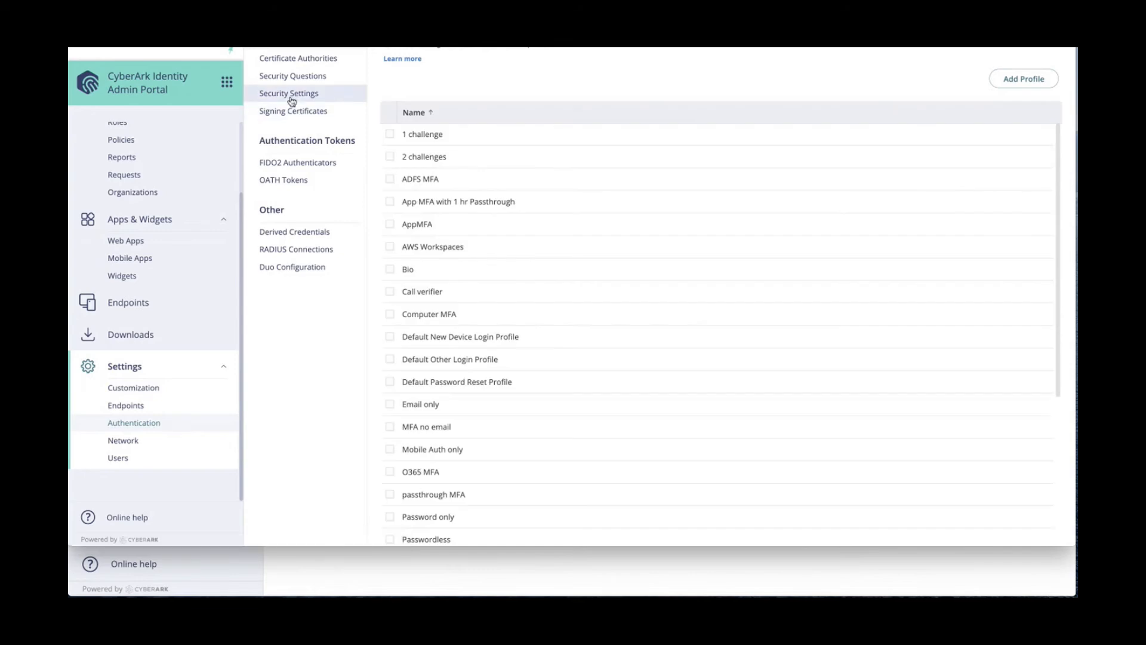
Step: Add Alt_SMS as a Mobile Phone MFA attribute in Security Settings and save
click(291, 95)
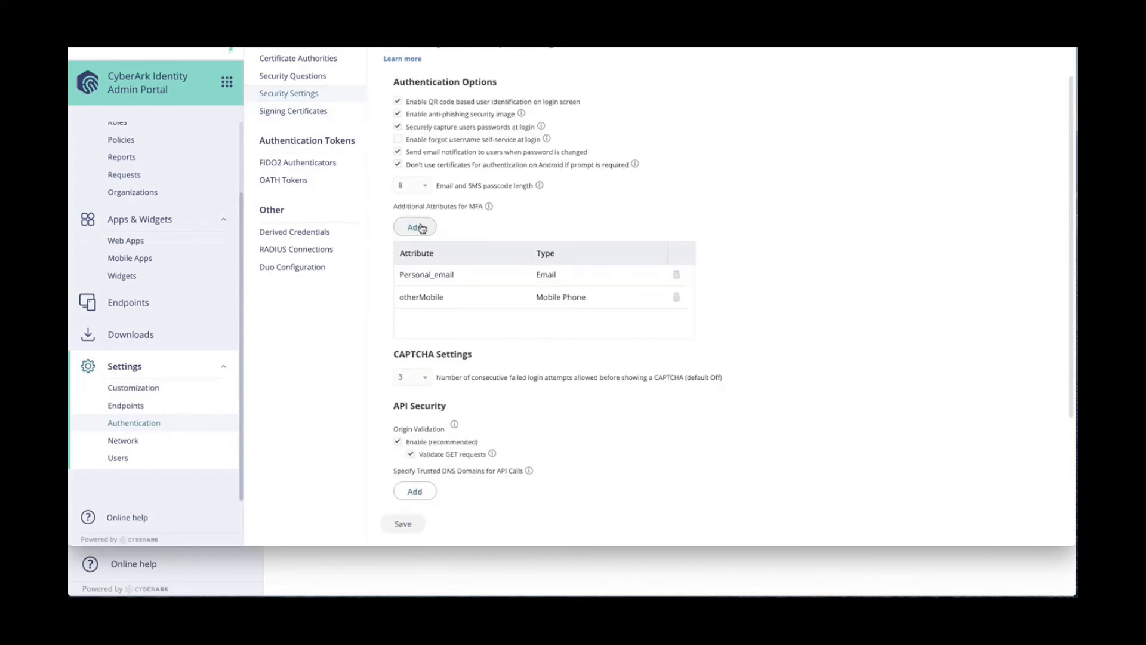
click(423, 229)
click(460, 229)
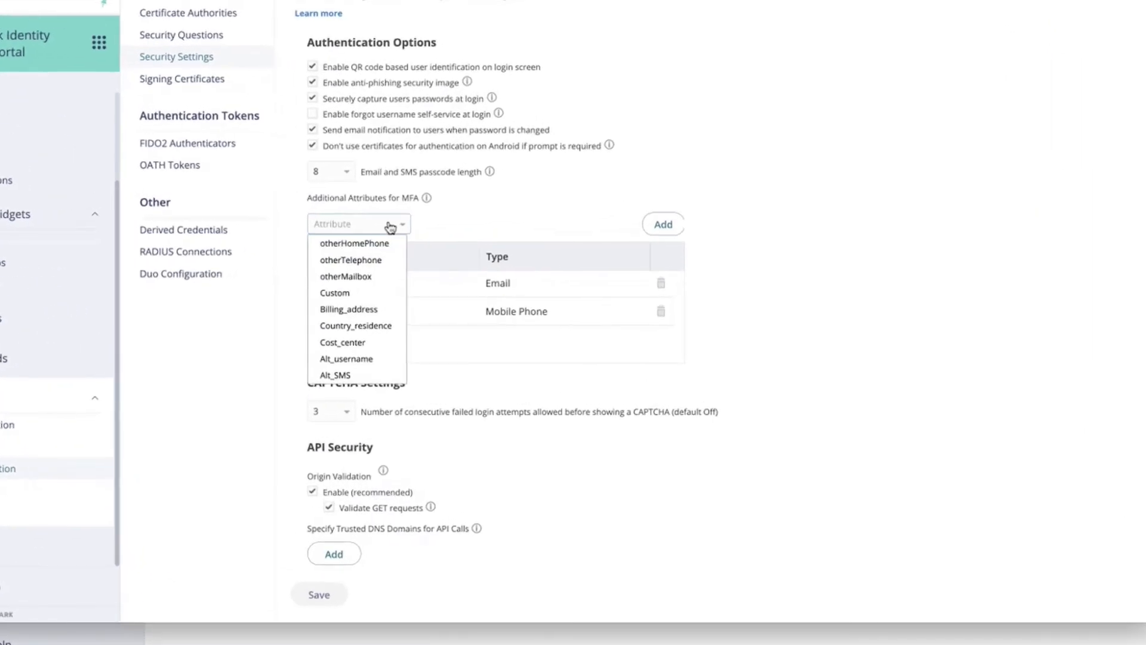
click(354, 377)
click(467, 225)
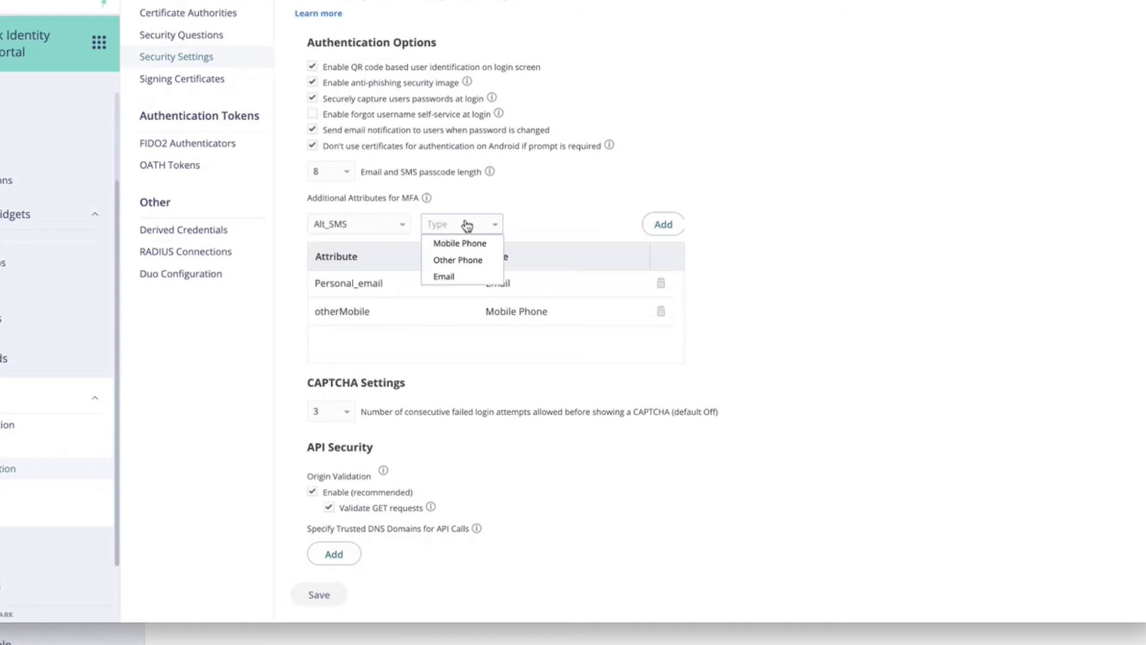
click(476, 248)
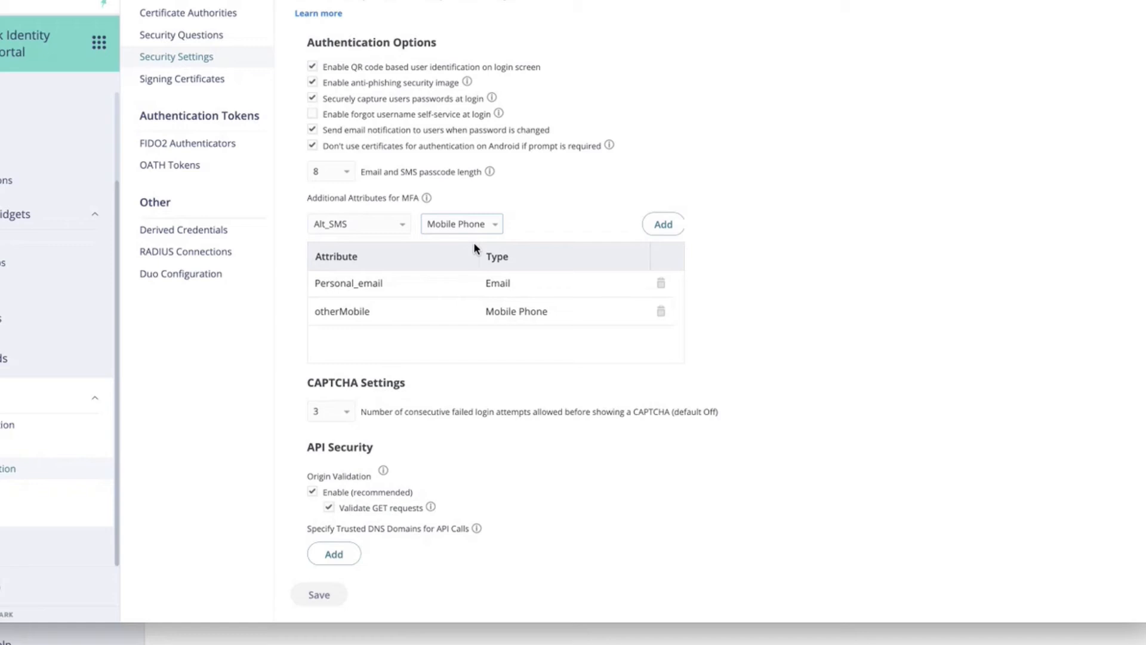
click(664, 227)
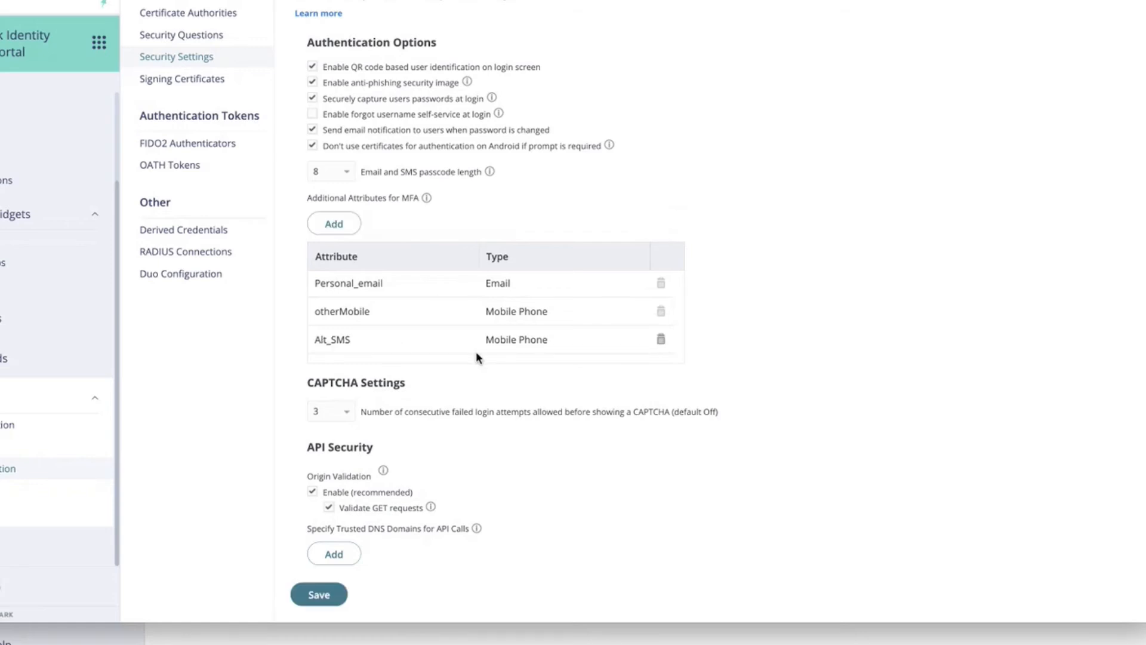
click(319, 594)
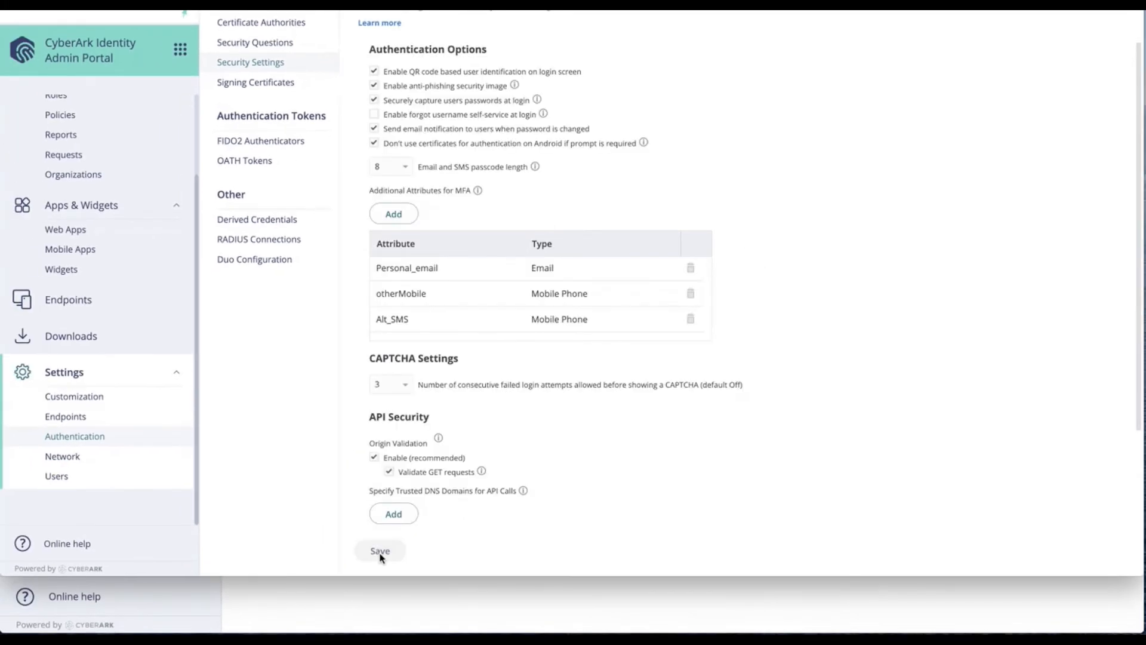
click(85, 124)
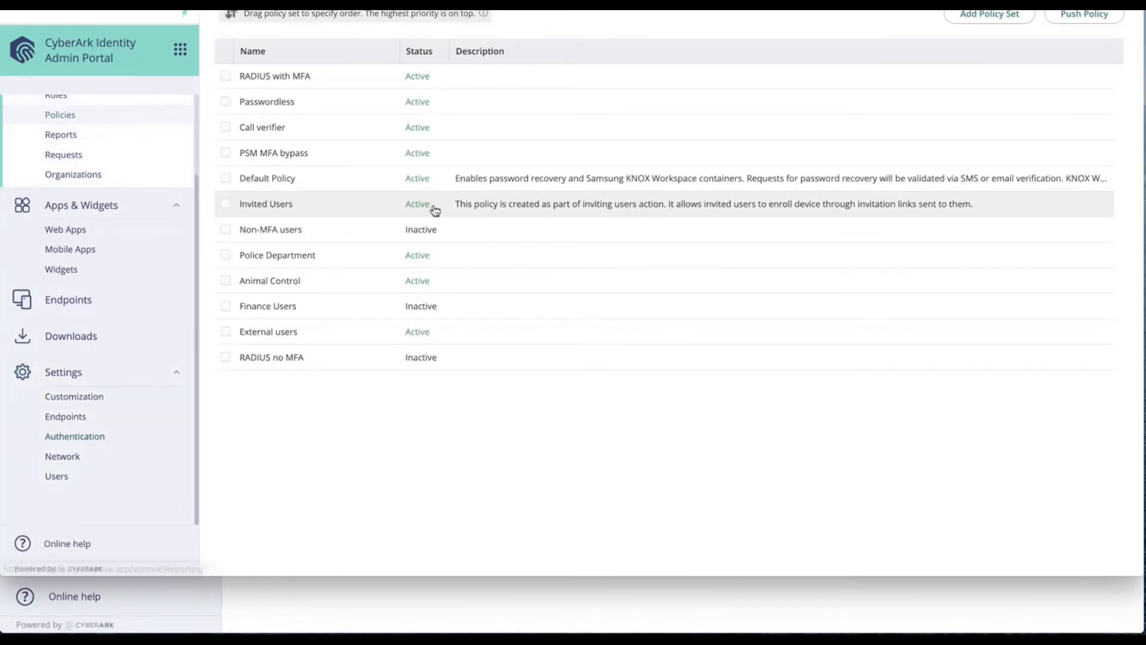
Step: Set Default Policy's User Account Settings to store mobile numbers in CyberArk Cloud Directory's Alt_SMS, and save
click(322, 188)
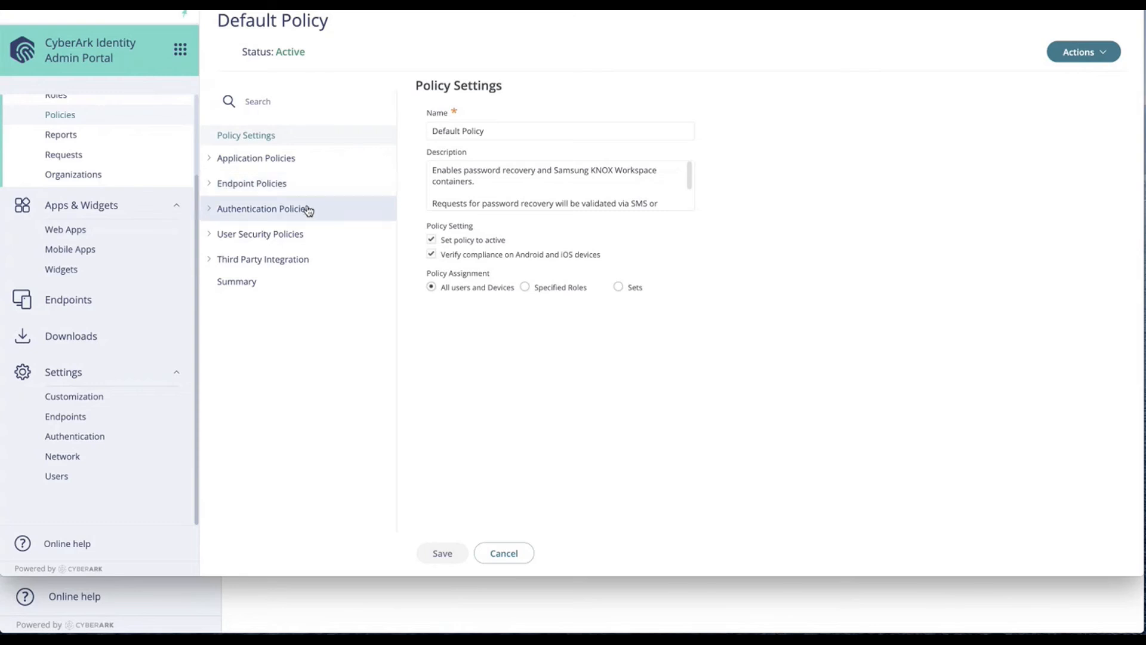
click(309, 210)
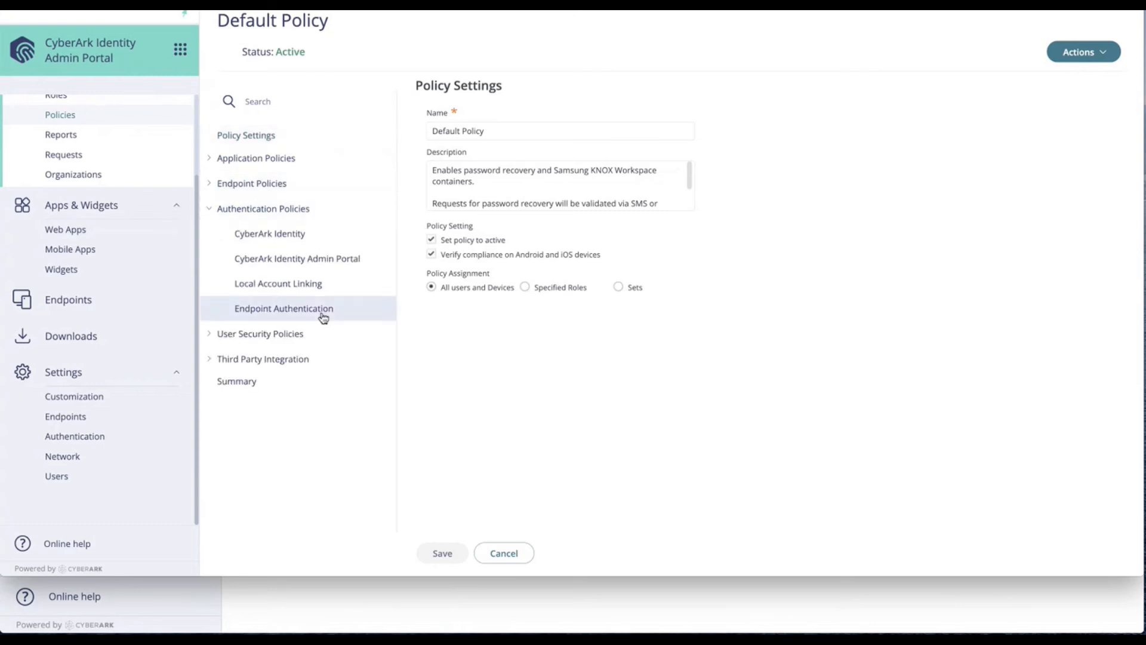
click(302, 333)
click(333, 471)
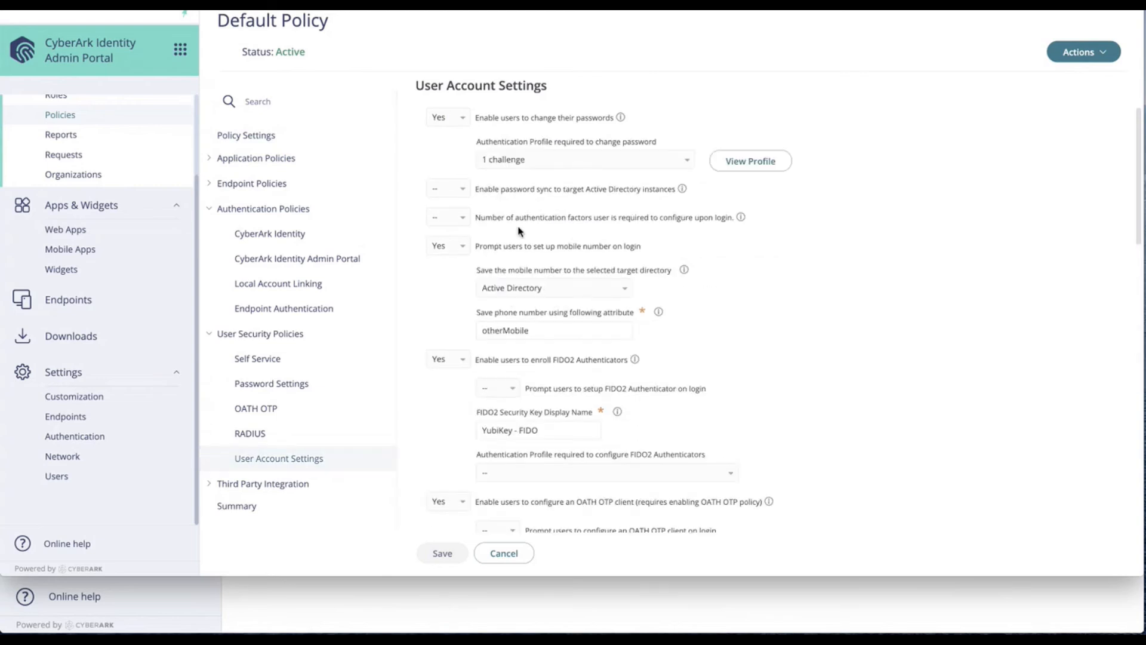
click(624, 287)
click(546, 321)
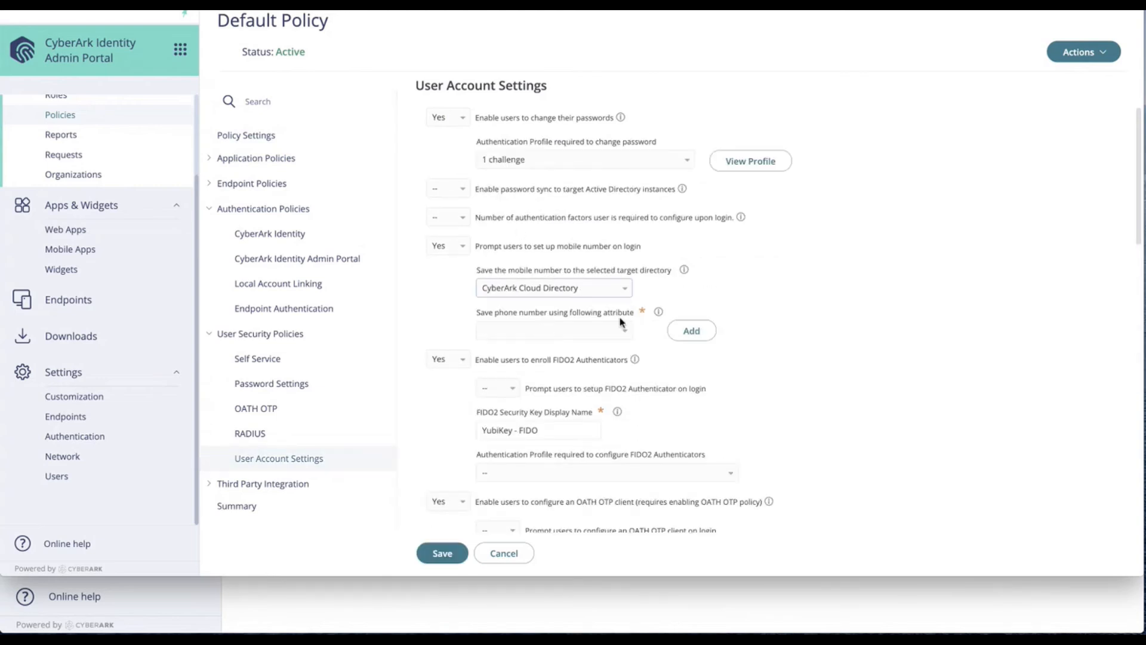
click(621, 335)
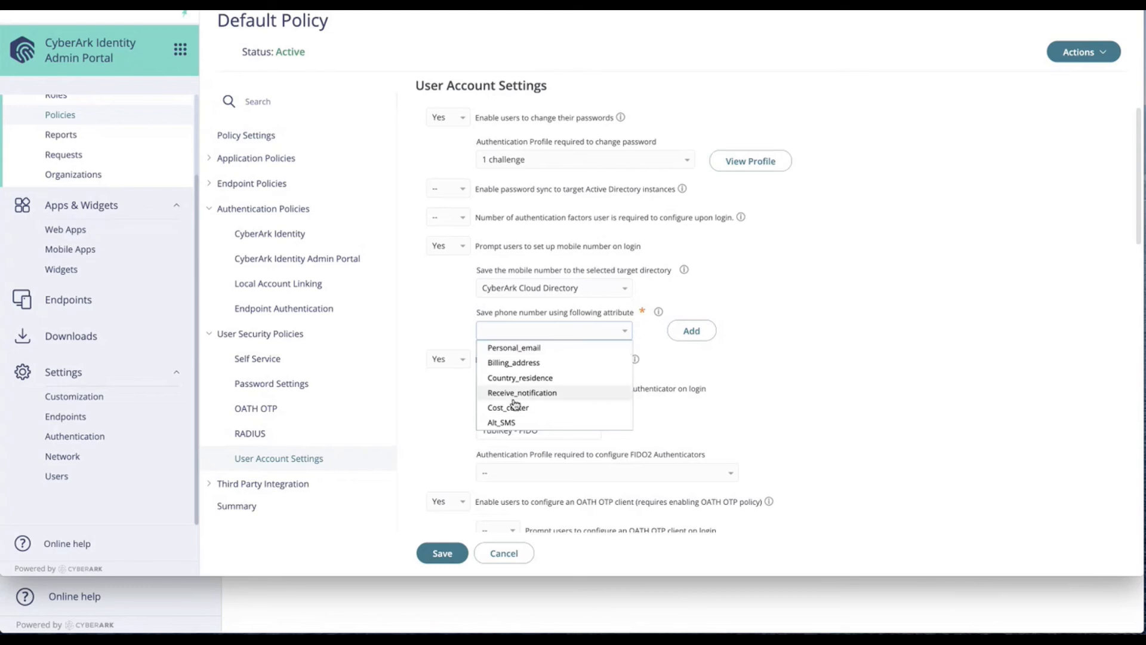
click(547, 424)
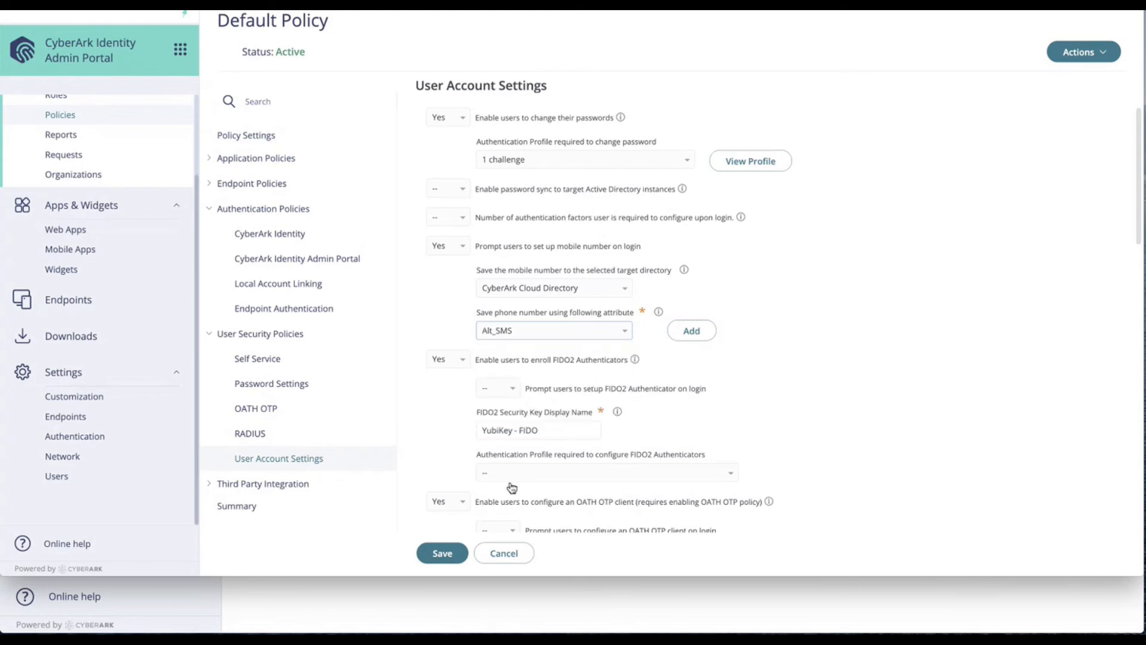
click(443, 555)
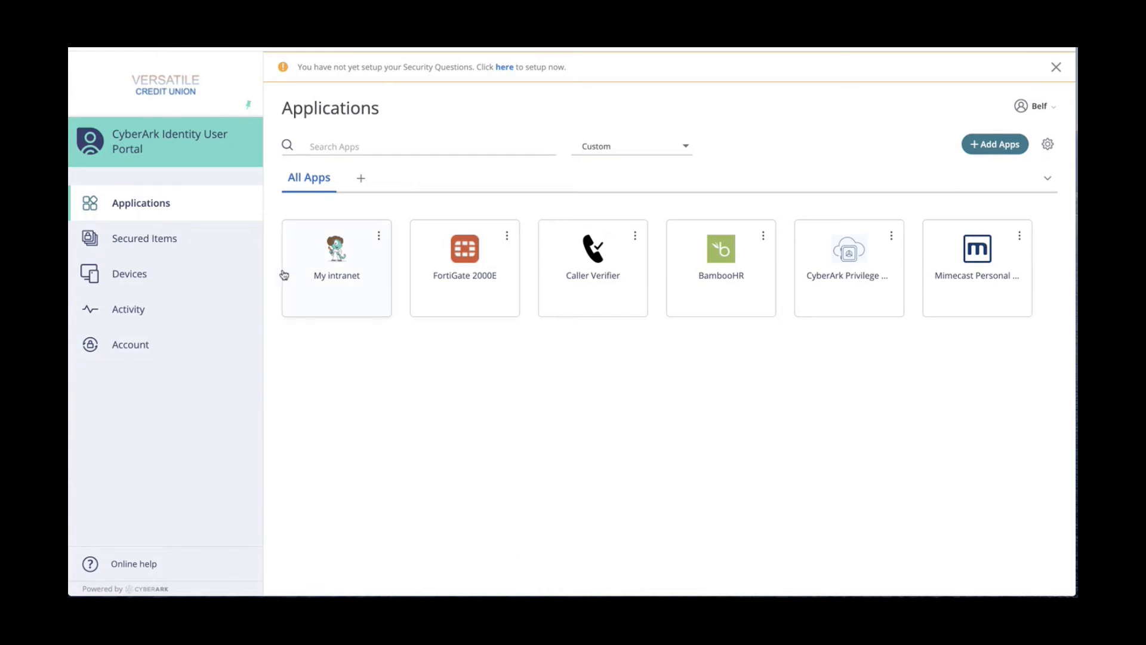
Step: Go to the Account page in the User Portal to view the authentication factors
click(199, 341)
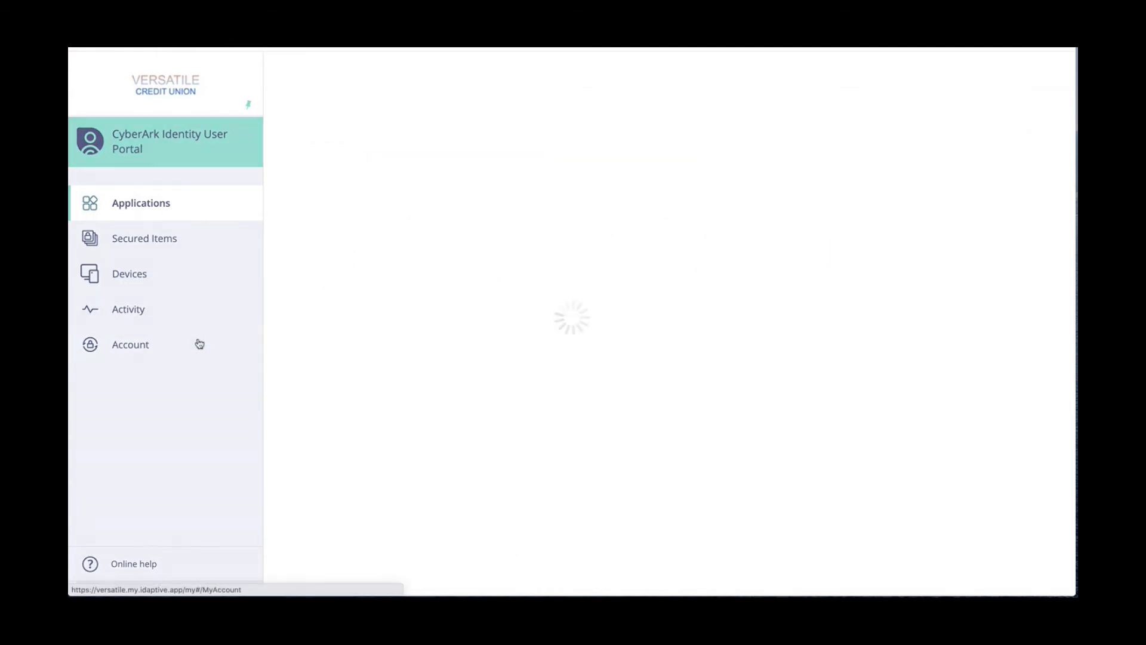